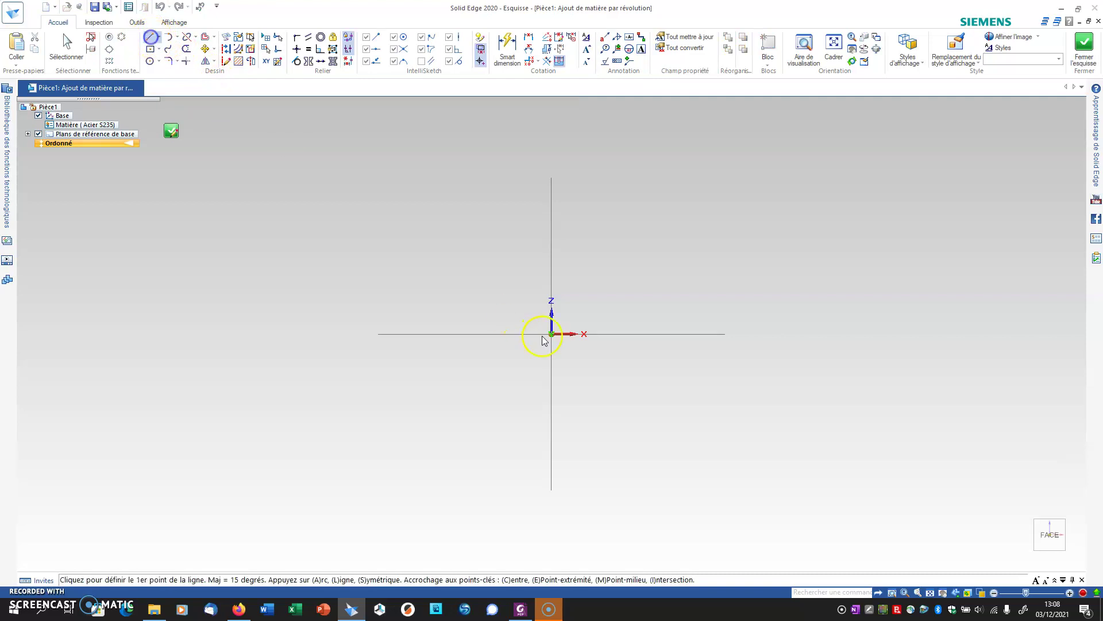
- Sketch a closed bent profile from the origin, with a horizontal base about 36 mm long and a slanted wall about 9 mm wide at its top edge
click(553, 334)
click(552, 300)
click(463, 300)
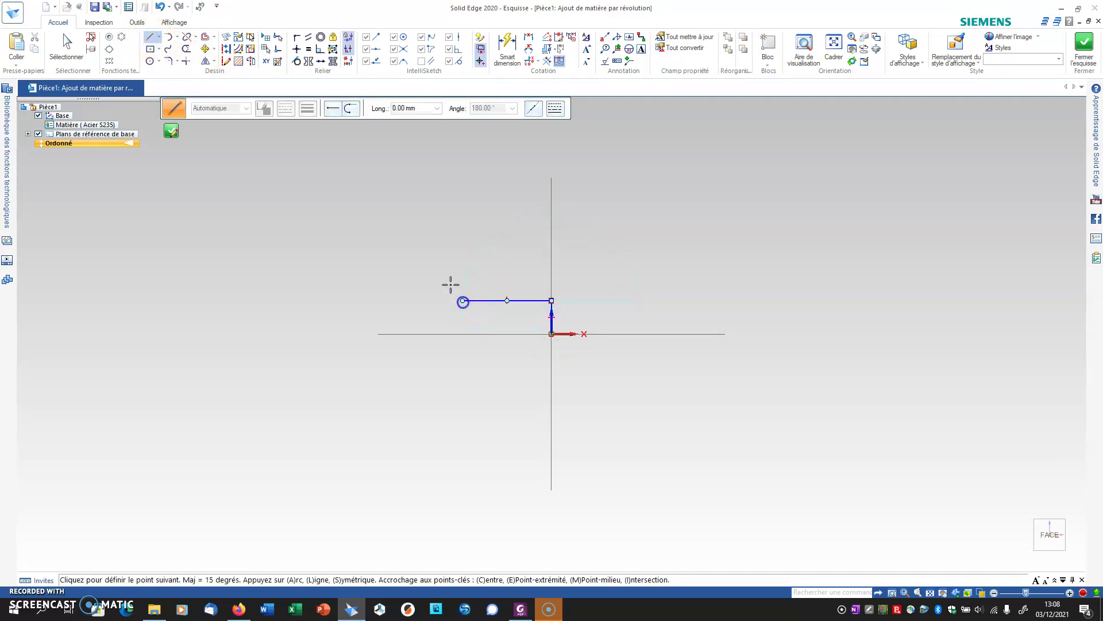
click(407, 203)
click(381, 202)
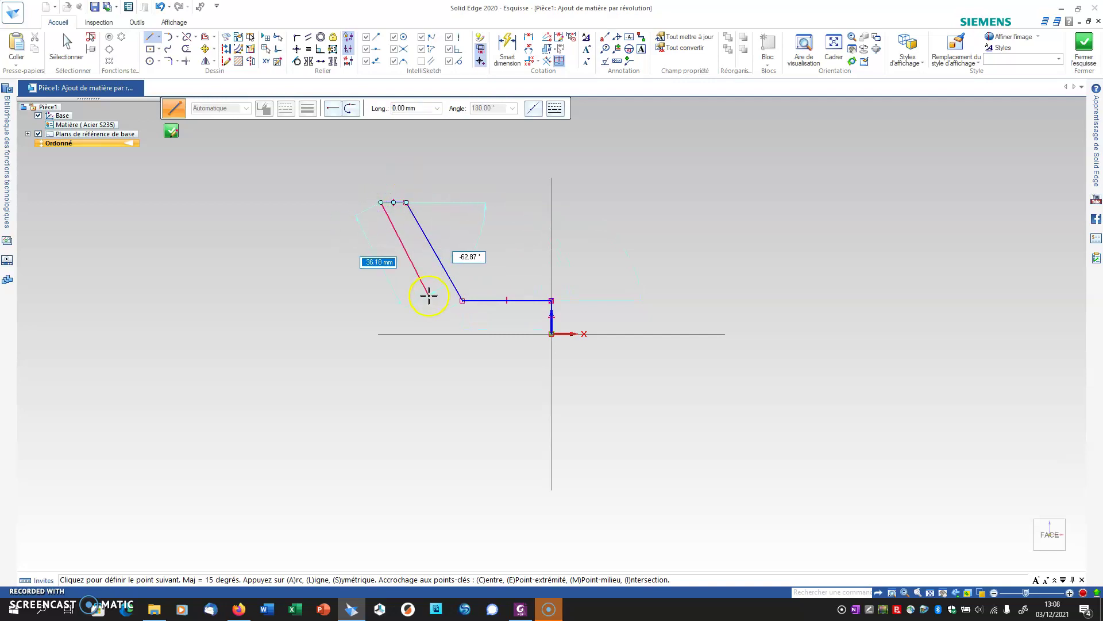
click(448, 333)
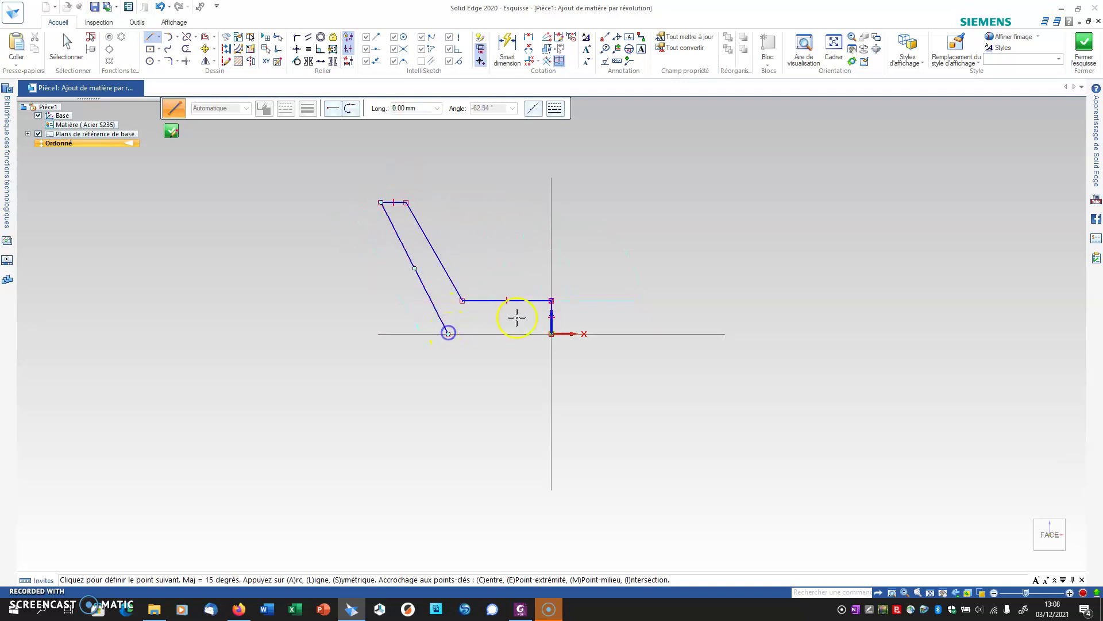
click(552, 333)
- Dimension the short top edge of the slanted wall and set it to 5 mm
click(508, 47)
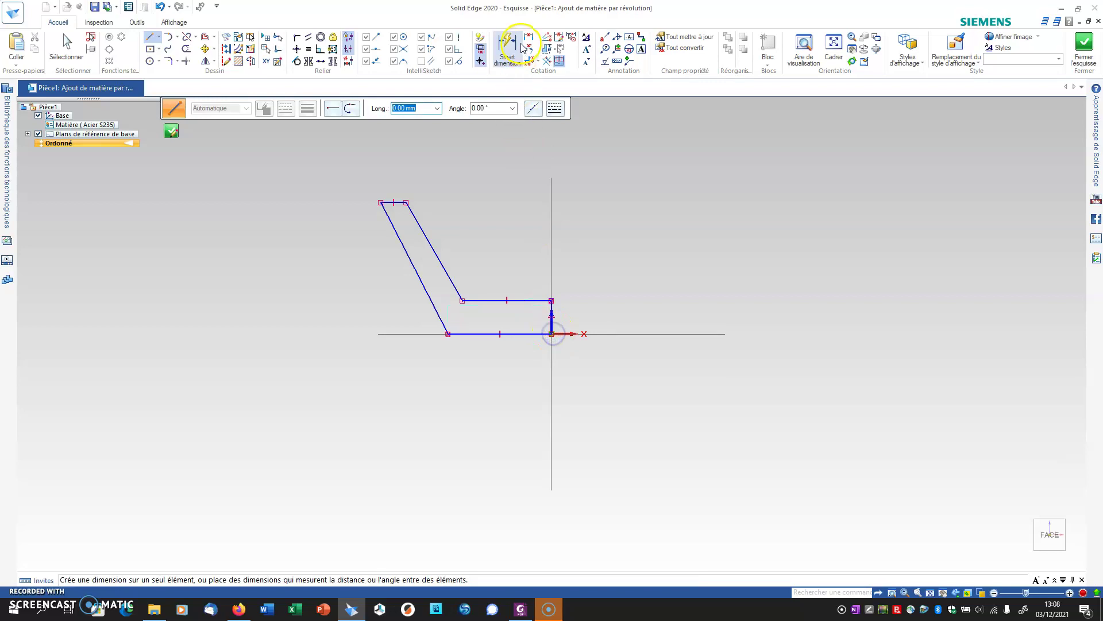
click(389, 202)
click(389, 180)
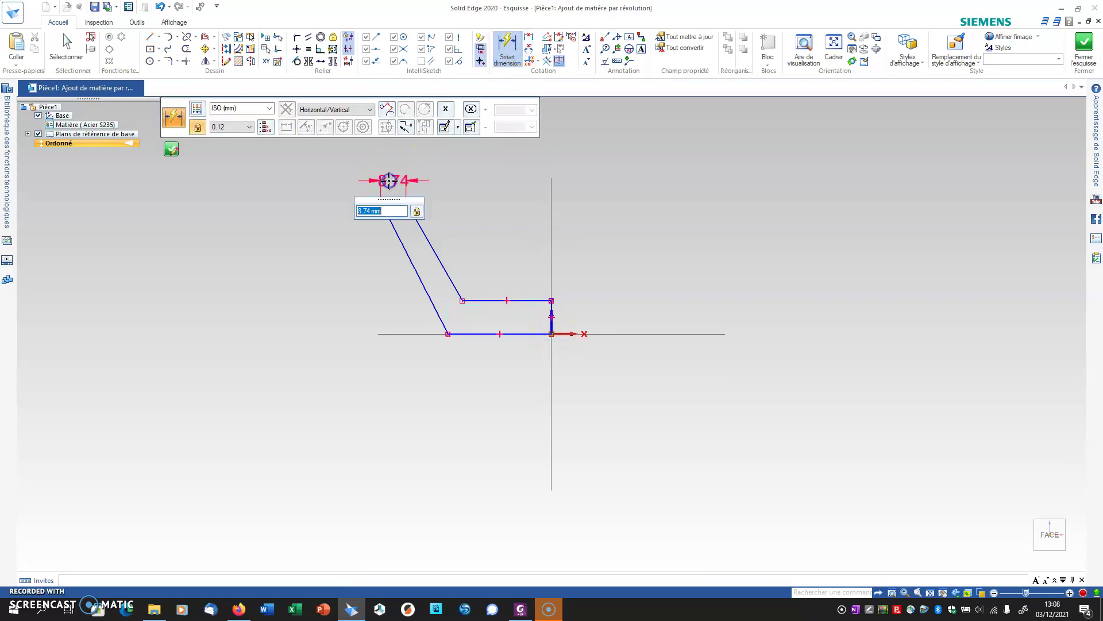
text(5)
key(Return)
- Dimension the profile's bottom horizontal edge and set its length to 40 mm
click(475, 334)
click(472, 378)
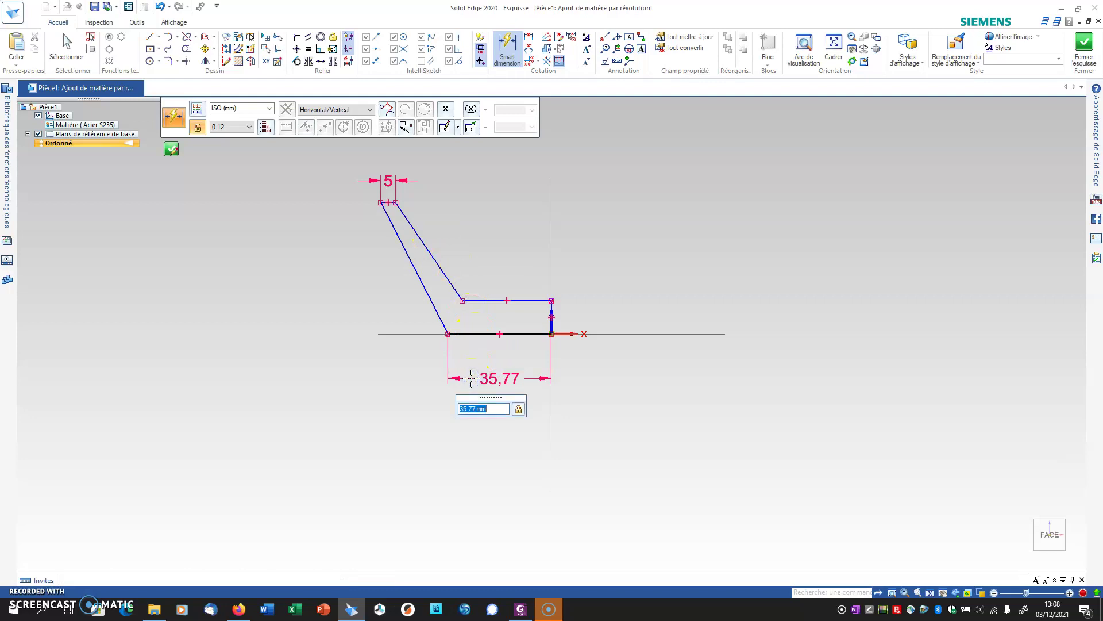
key(Return)
click(517, 267)
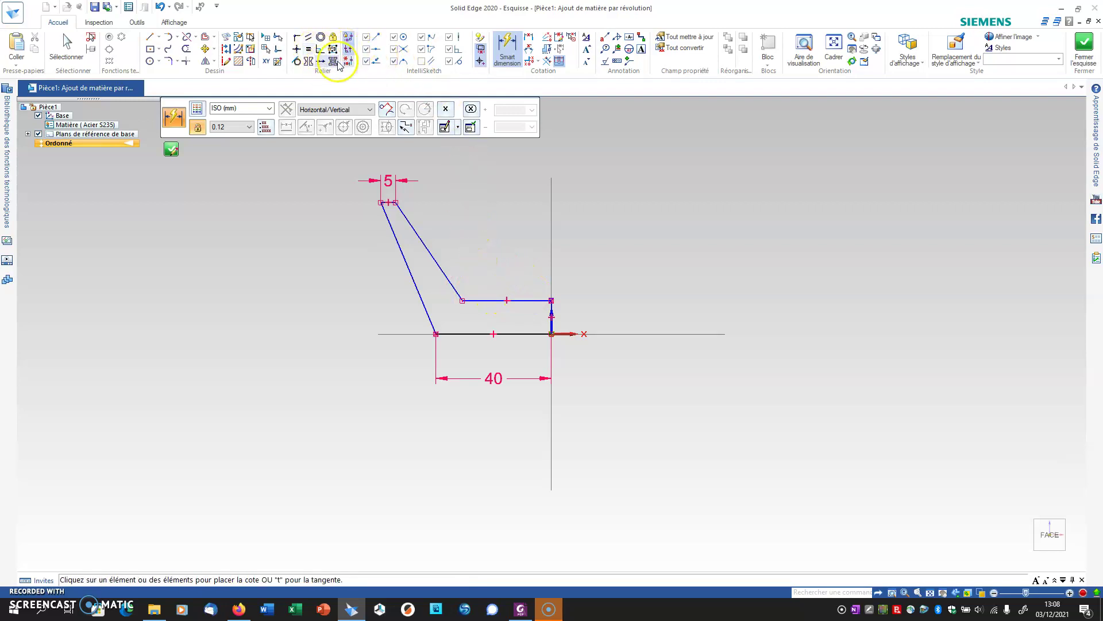
- Add an angular dimension between the outer slanted line and the base line, and set it to 120°
click(529, 49)
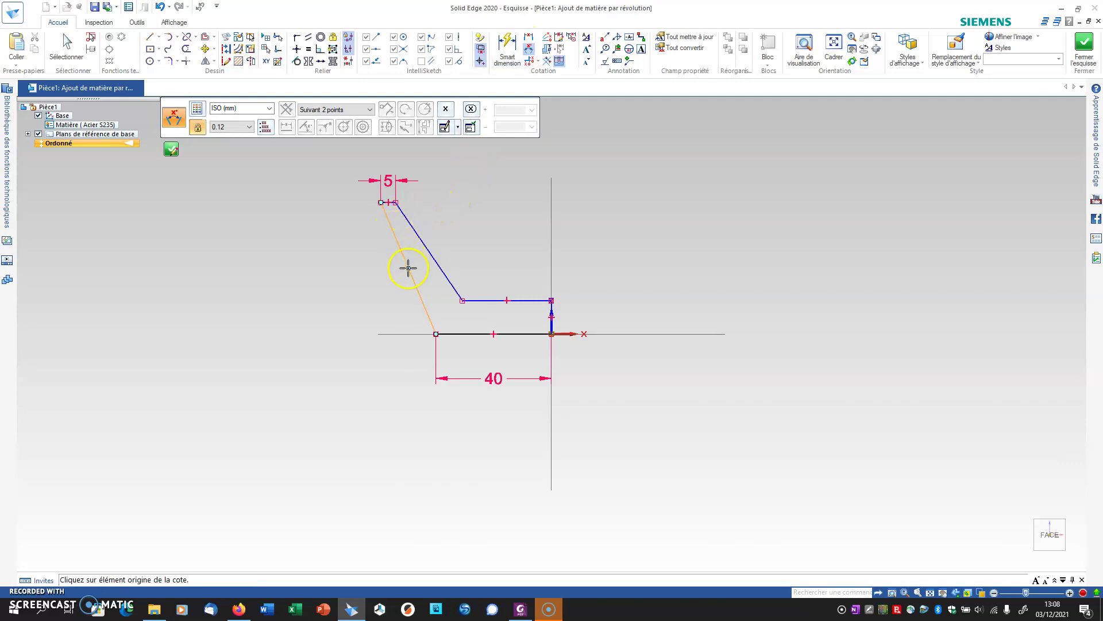
click(394, 239)
click(473, 332)
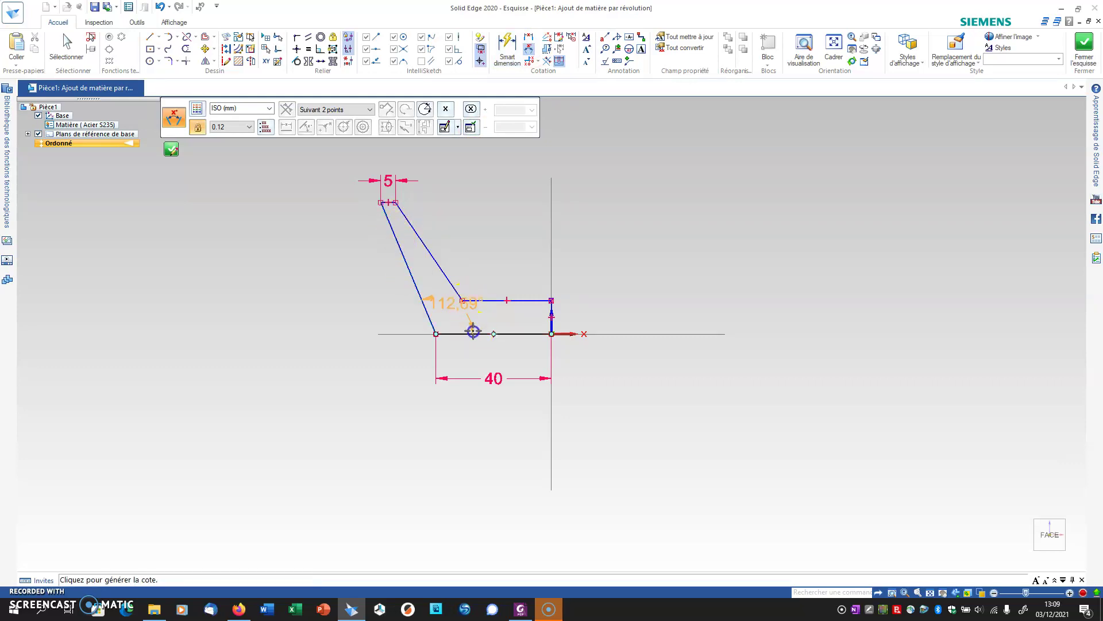
click(470, 230)
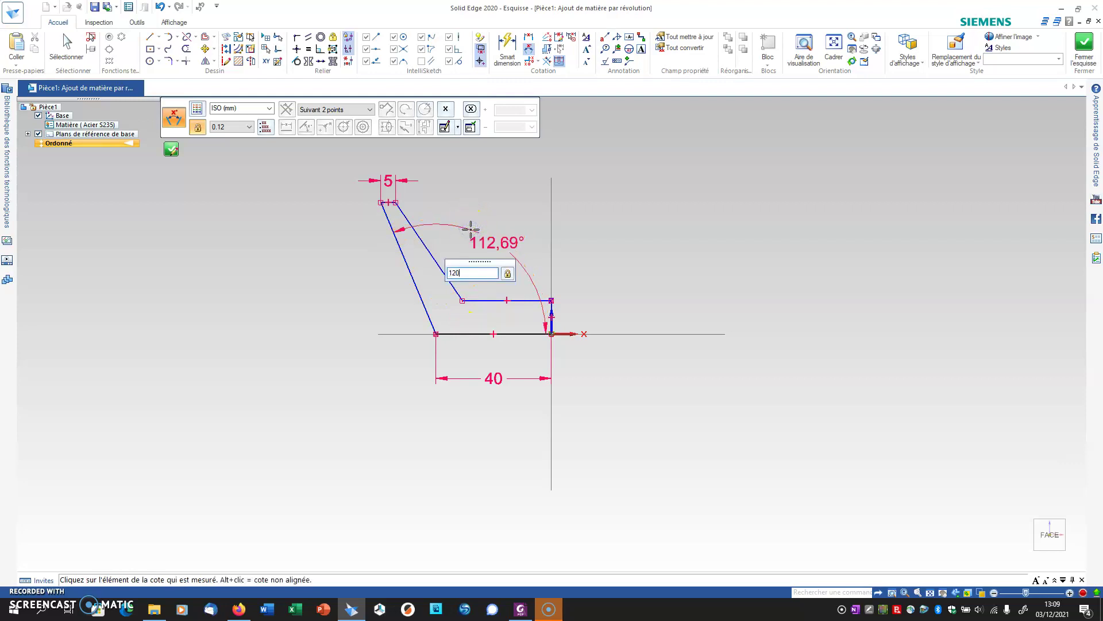
text(120)
key(Return)
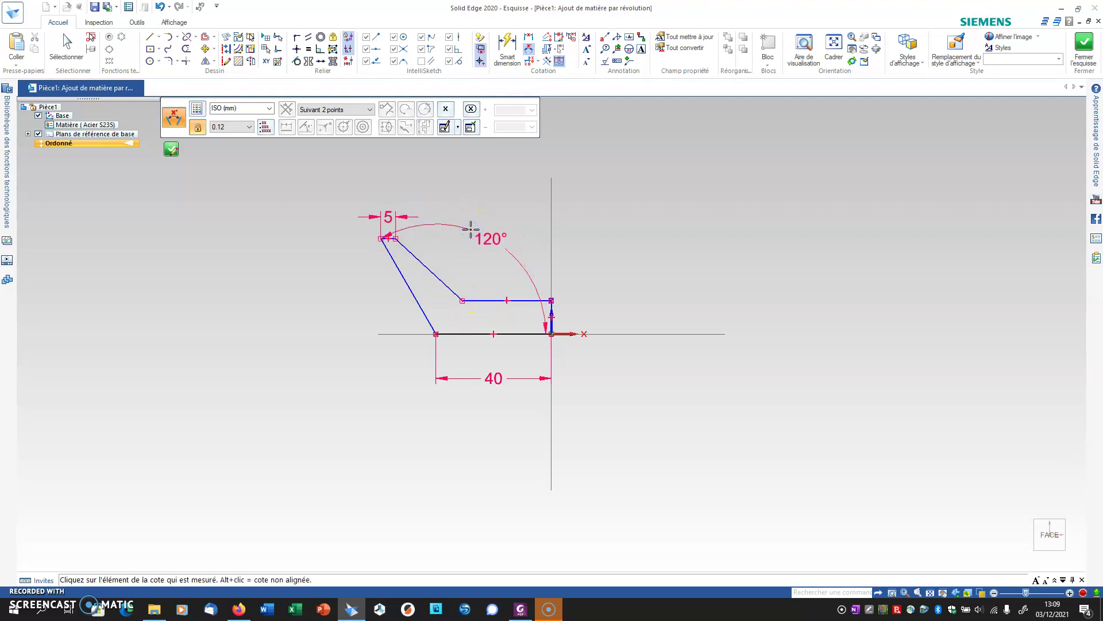
- Make the inner slanted line parallel to the outer slanted line
click(309, 39)
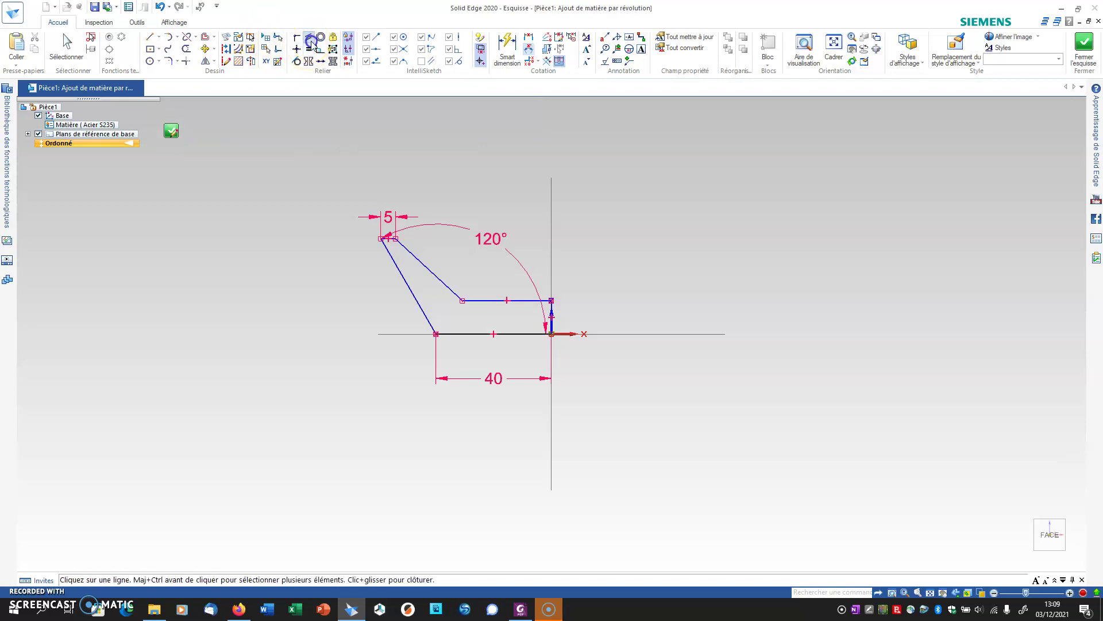
click(418, 254)
click(398, 265)
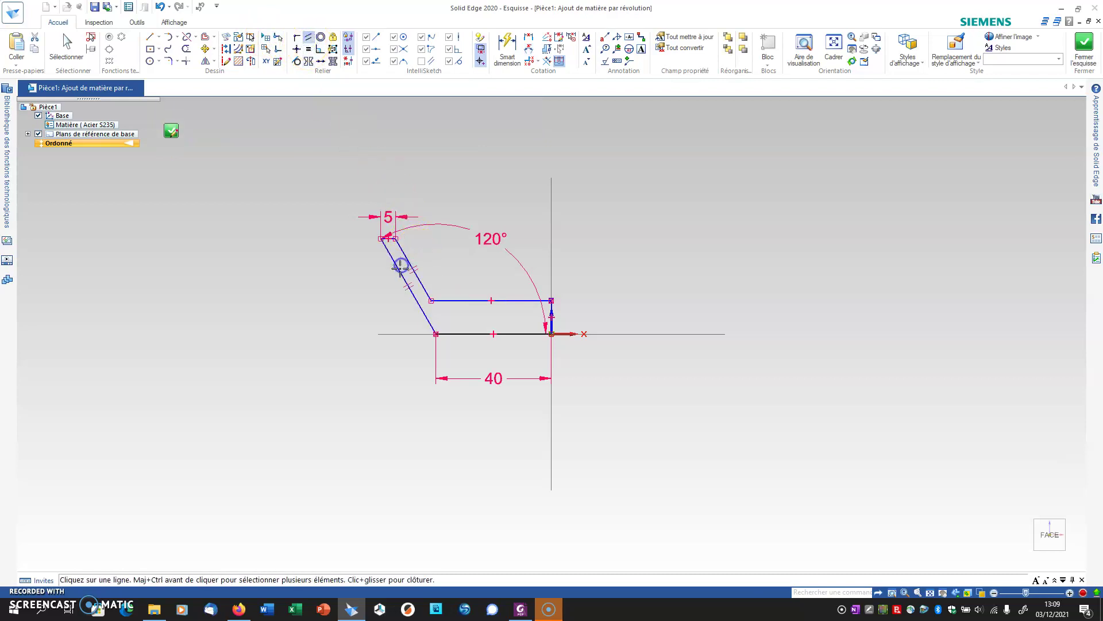
- Dimension the short vertical edge on the Z axis and set the base thickness to 5 mm
click(507, 45)
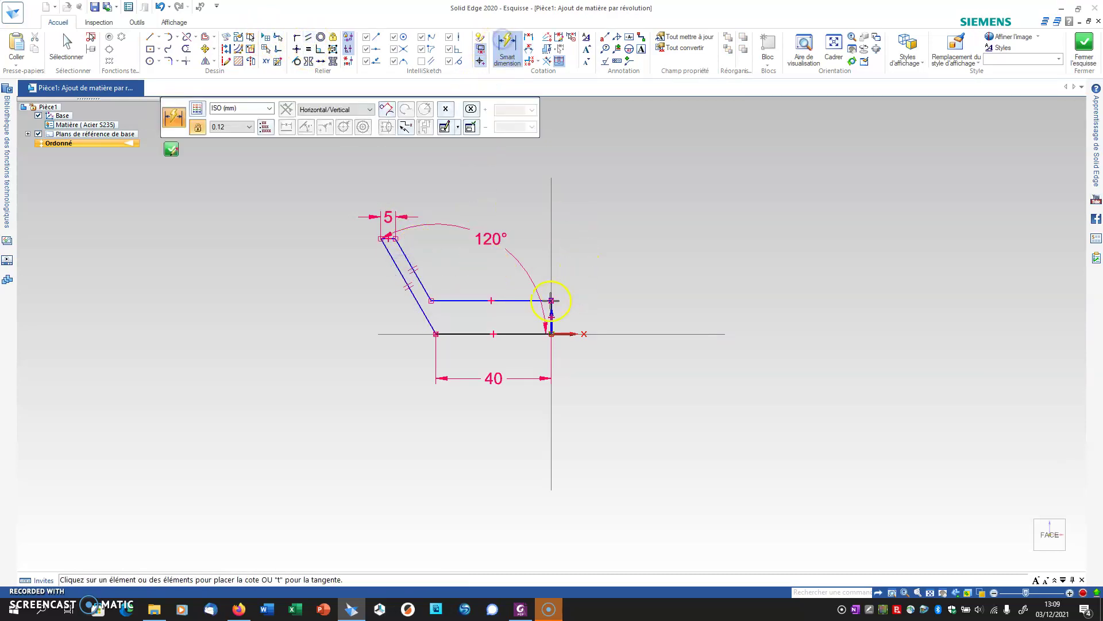
click(551, 307)
click(595, 301)
text(5)
key(Return)
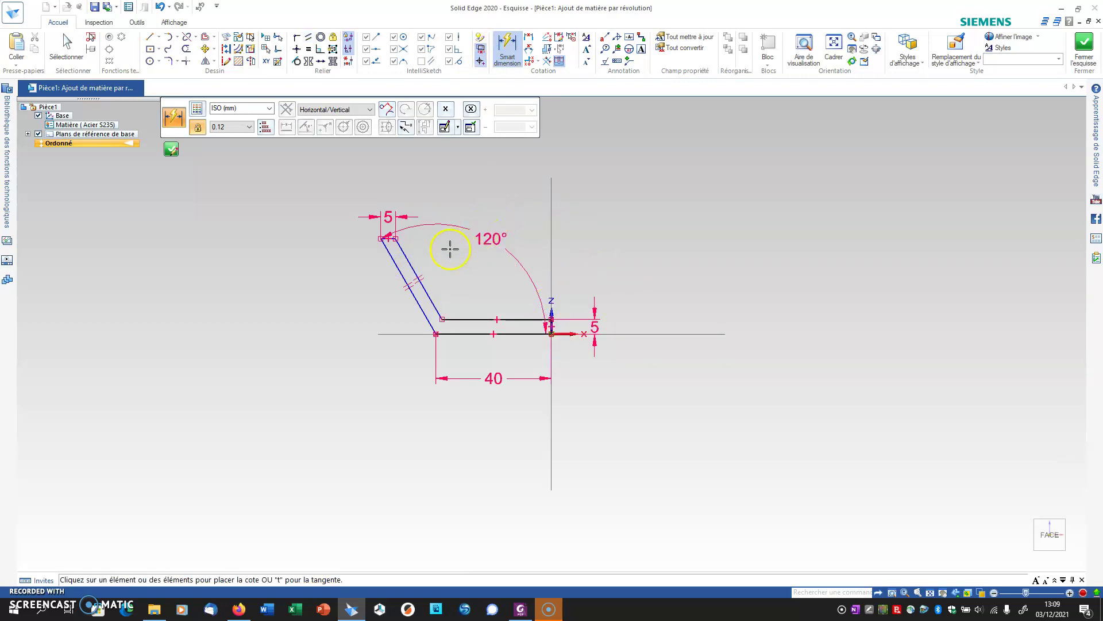
- Check the exercise drawing in Foxit PhantomPDF, and back in Solid Edge dimension the profile's overall height from base line to top edge as 30 mm
click(403, 266)
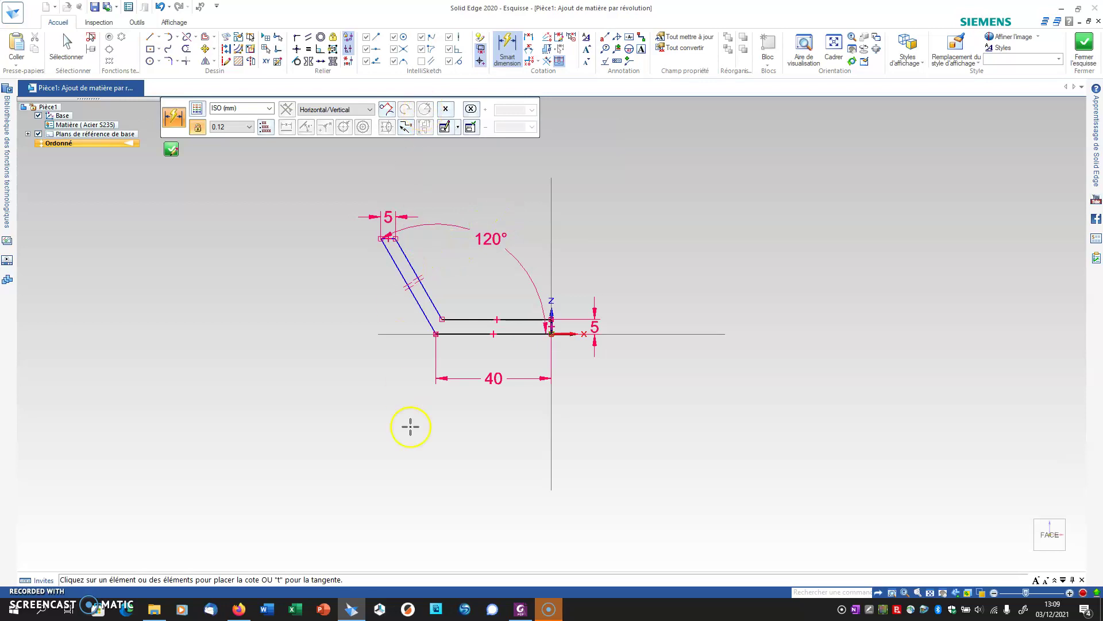
click(522, 611)
click(543, 614)
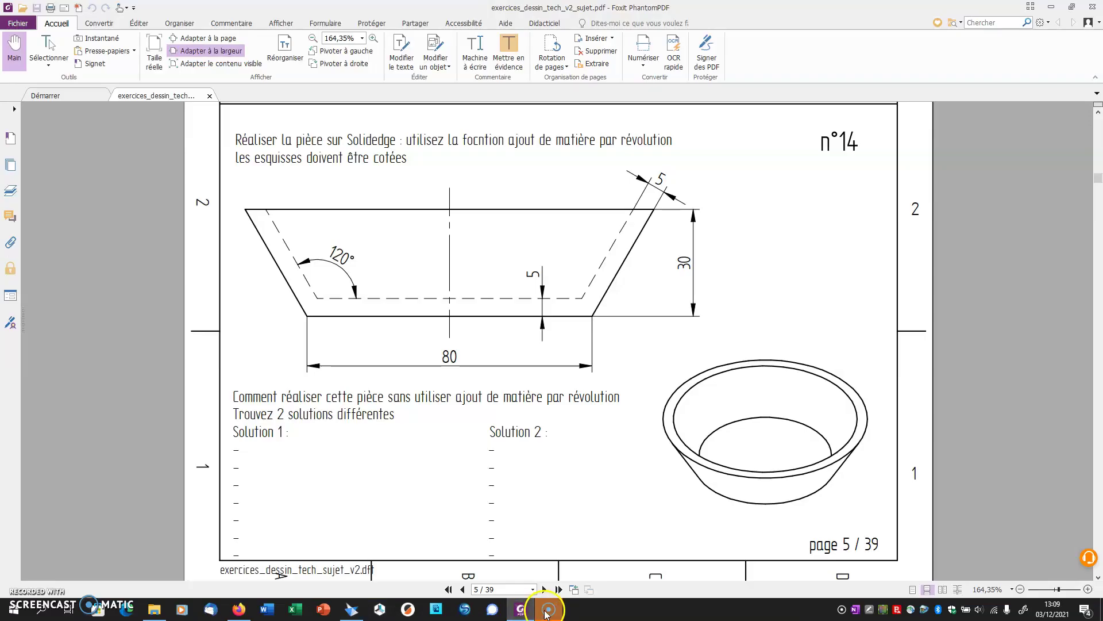
click(352, 609)
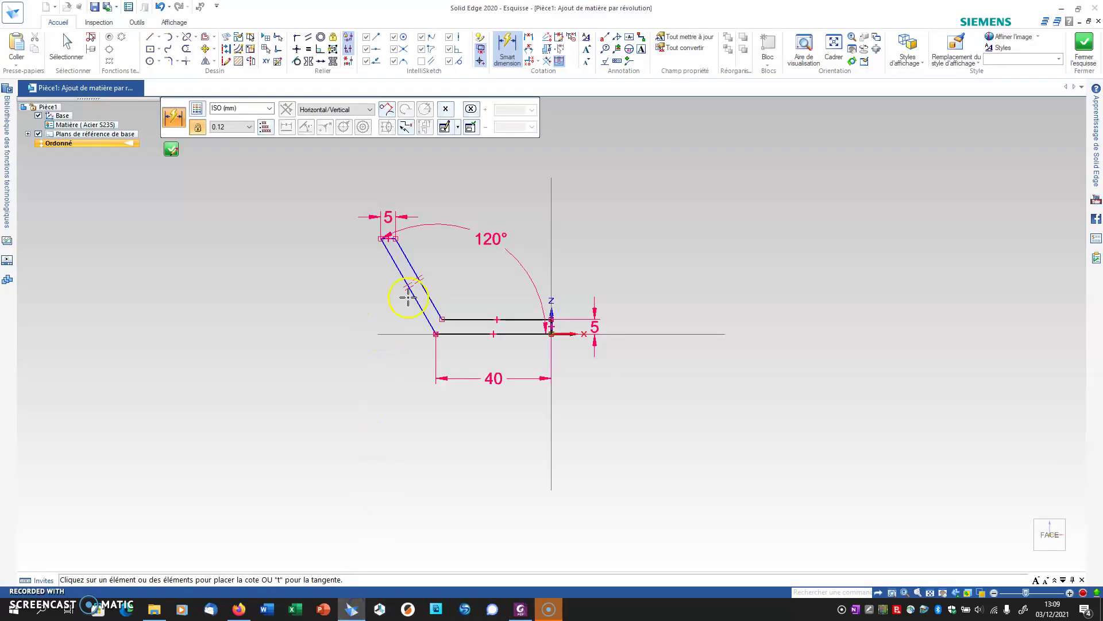
click(507, 38)
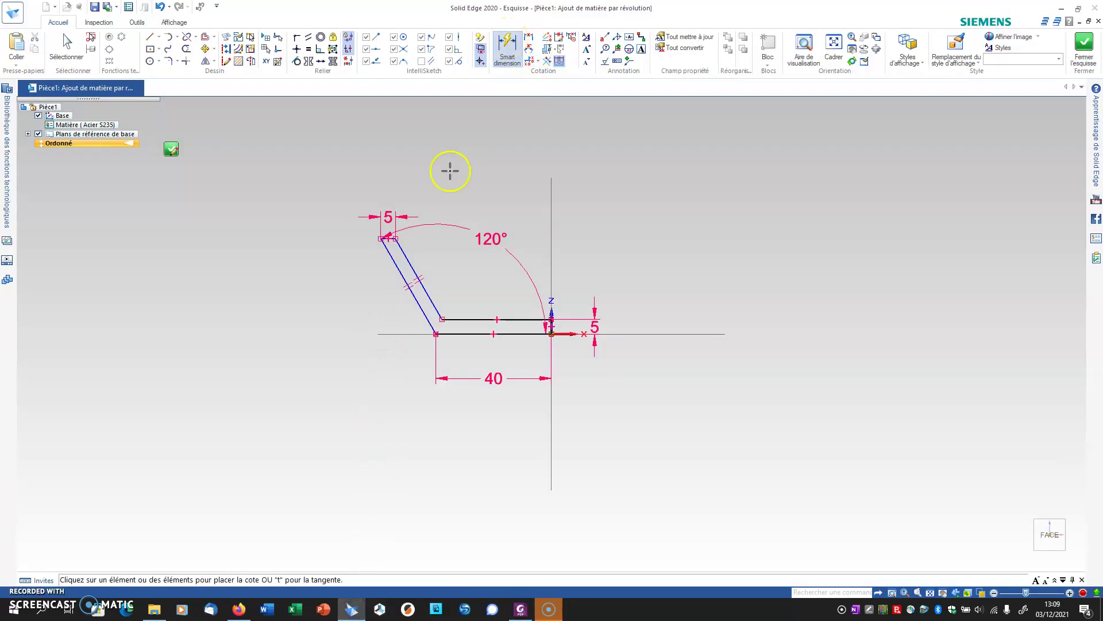
click(462, 334)
scroll(382, 234, up, 2)
click(390, 234)
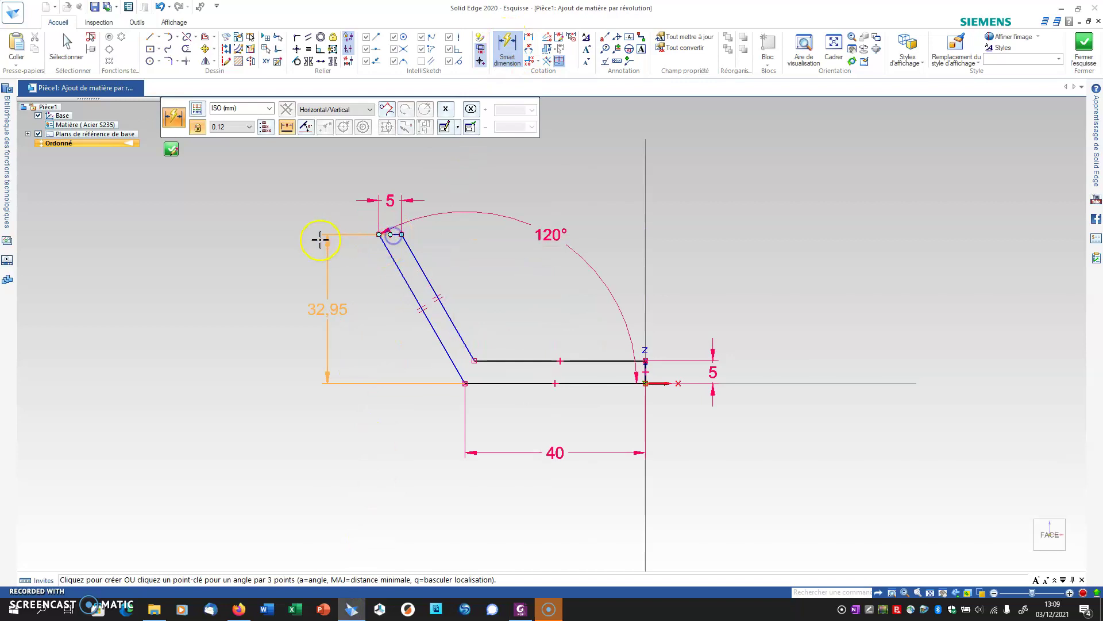
click(328, 254)
key(Return)
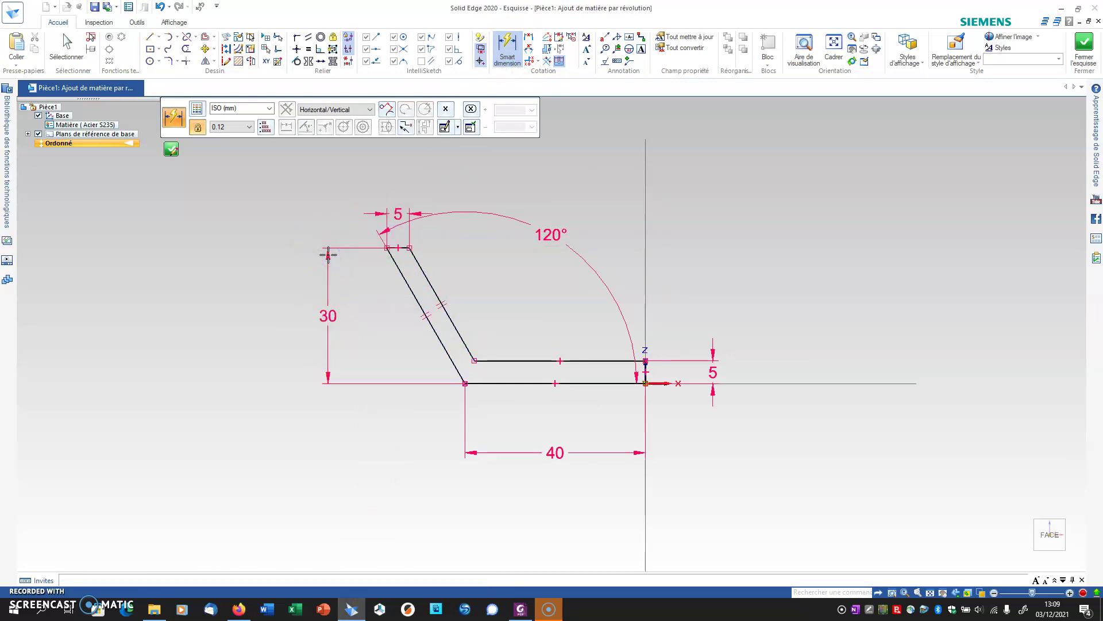
- Revolve the profile a full turn, using its vertical edge on the Z axis as the axis of revolution
click(250, 62)
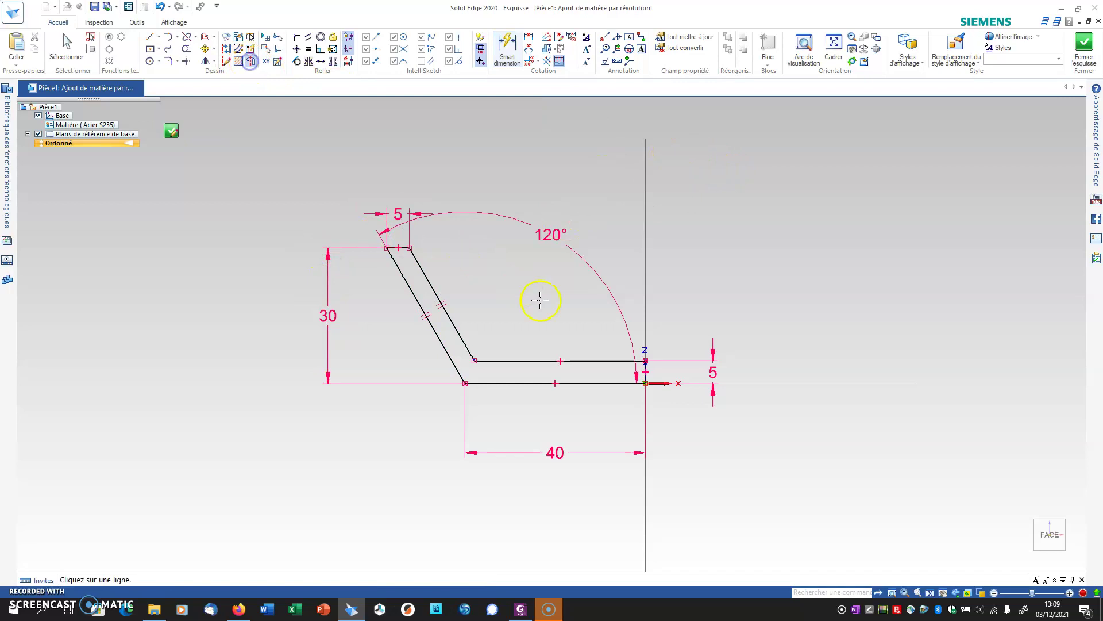
click(646, 368)
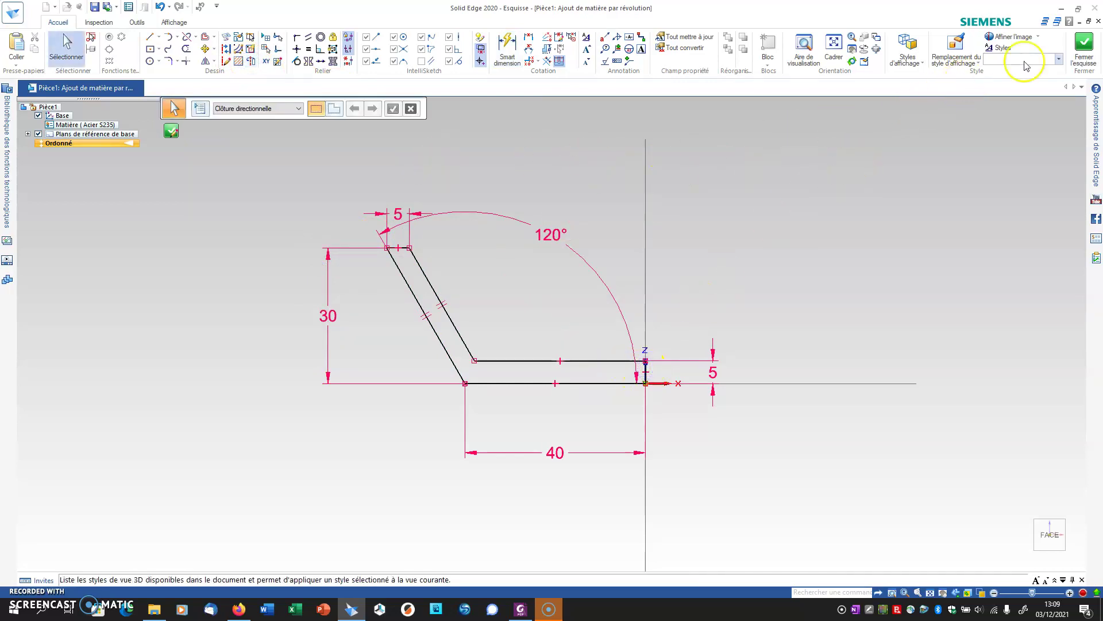
click(1083, 46)
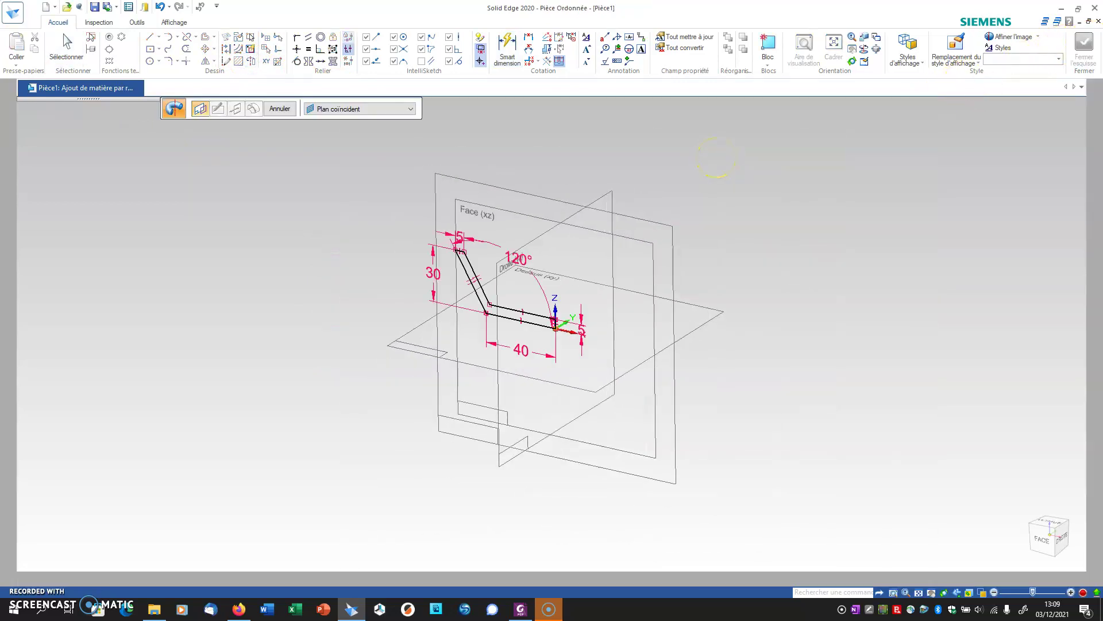
click(383, 109)
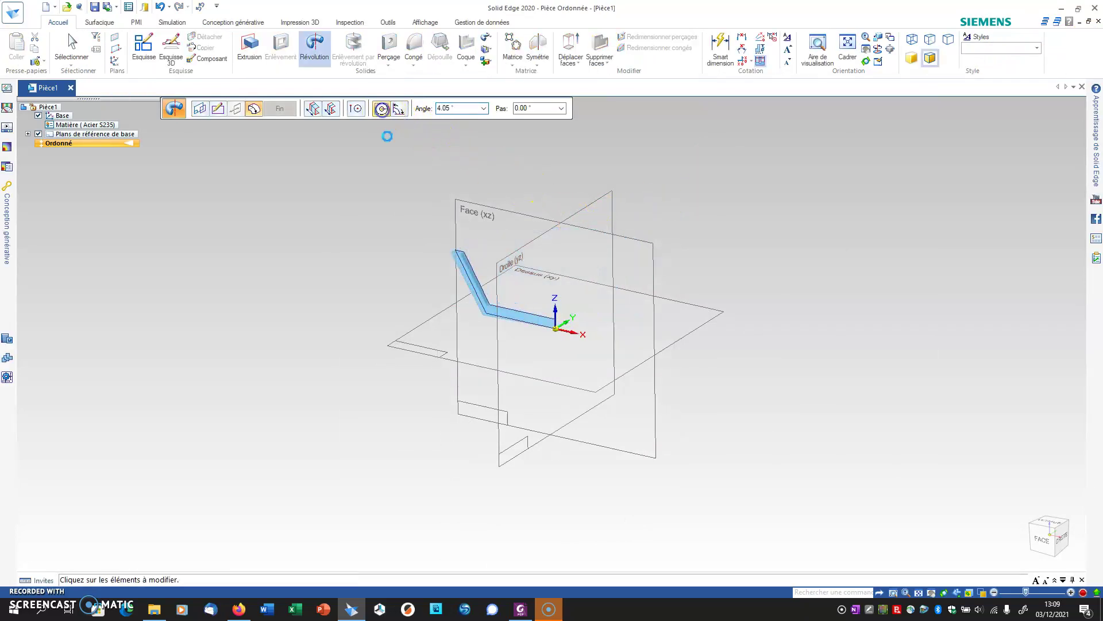
click(279, 109)
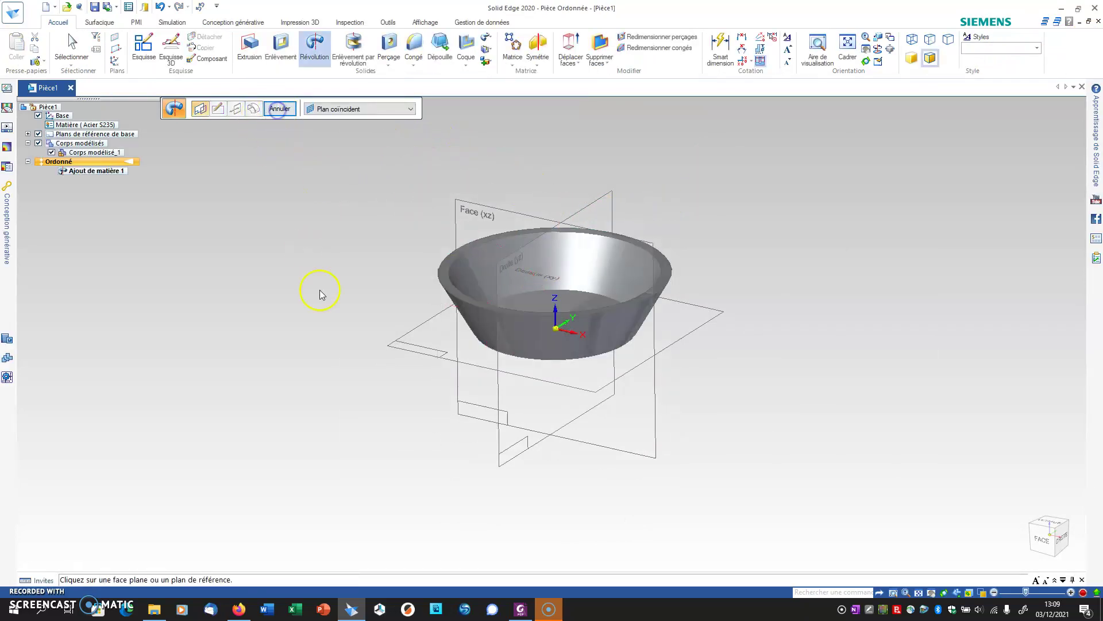
- Start an Extrusion on the horizontal xy plane and sketch a circle beside the bowl along X, about as large as the bowl's rim
middle_drag(652, 414, 596, 399)
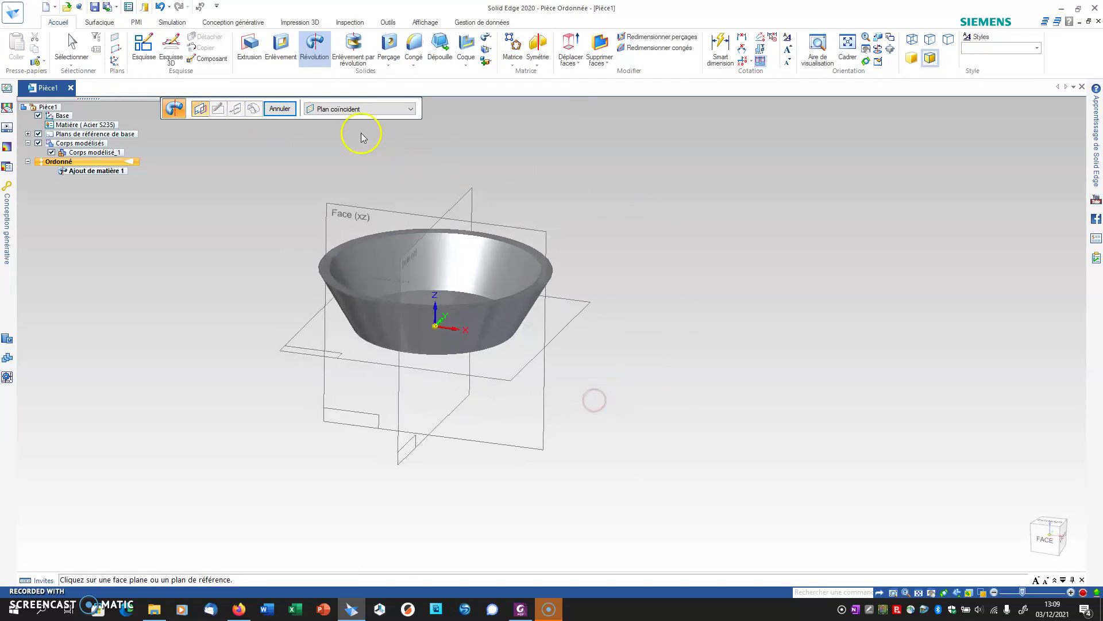
click(247, 46)
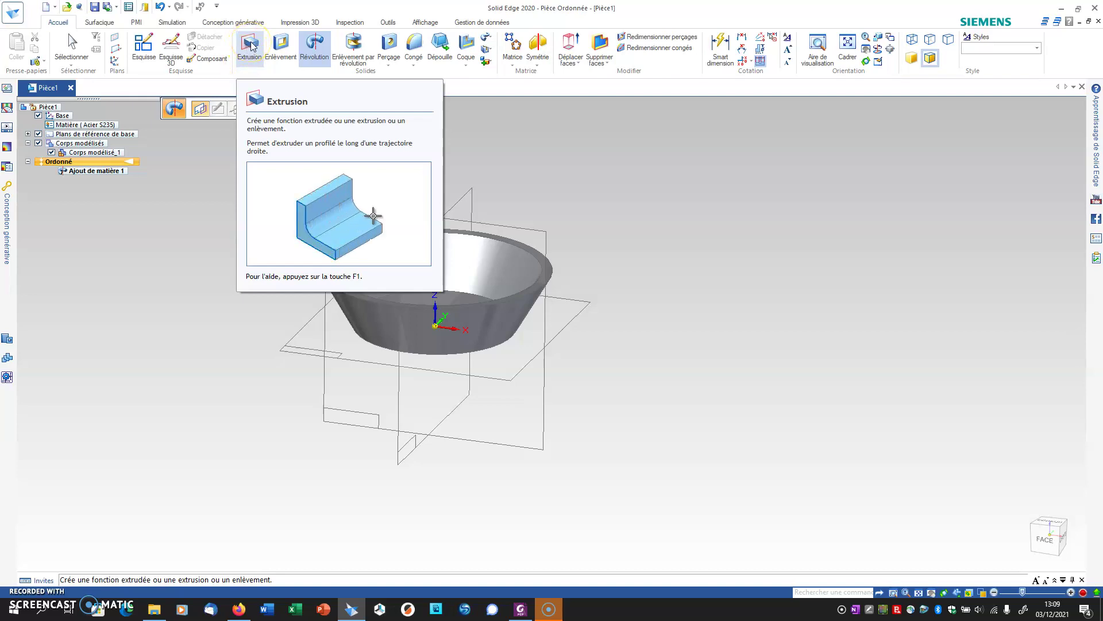
click(251, 45)
click(571, 309)
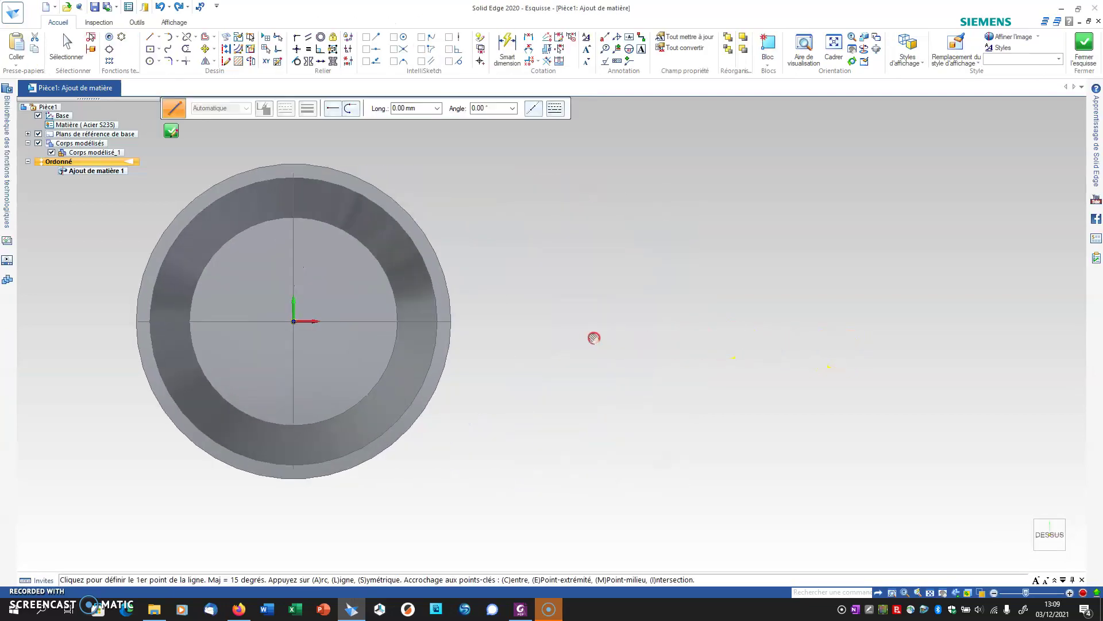
click(150, 61)
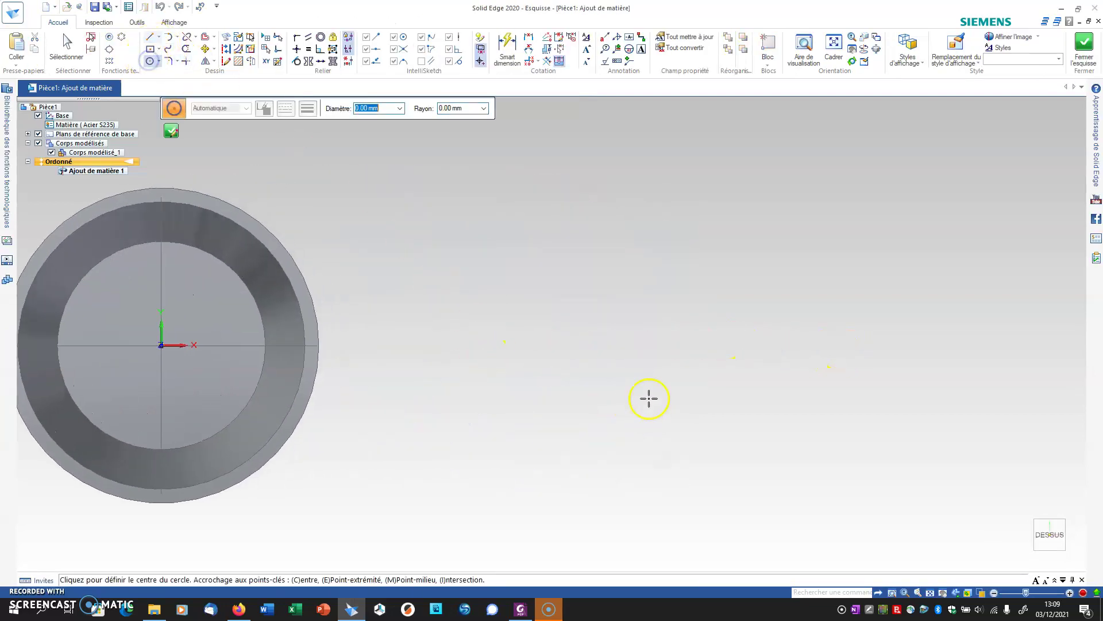
click(630, 345)
click(594, 197)
- Close the circle sketch and extrude it upward about 42 mm into a solid cylinder
click(1084, 42)
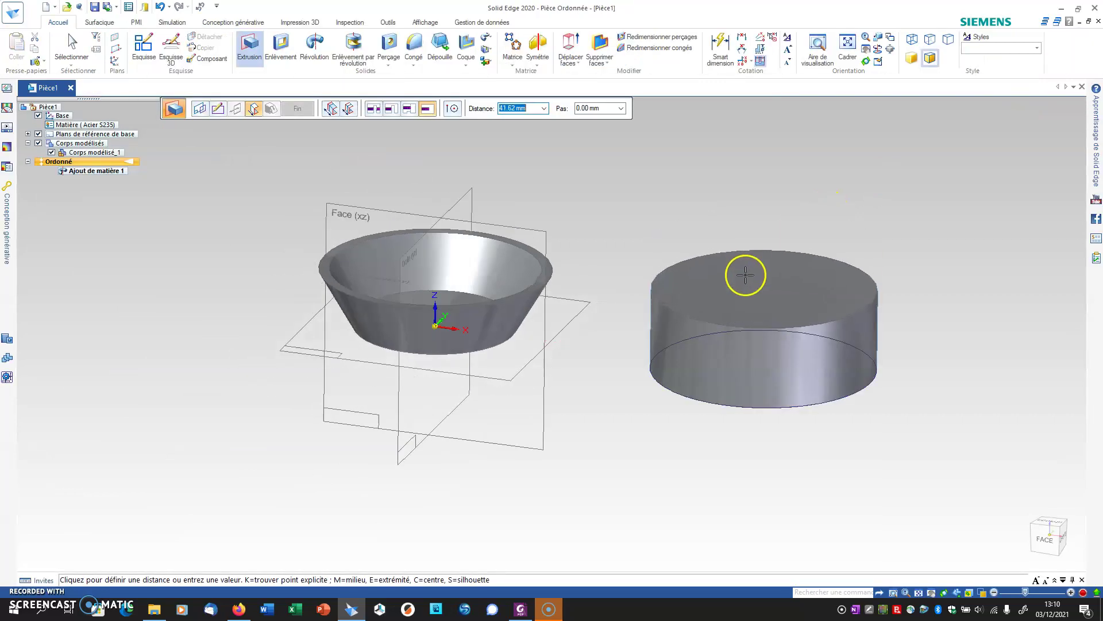
click(745, 274)
right_click(646, 241)
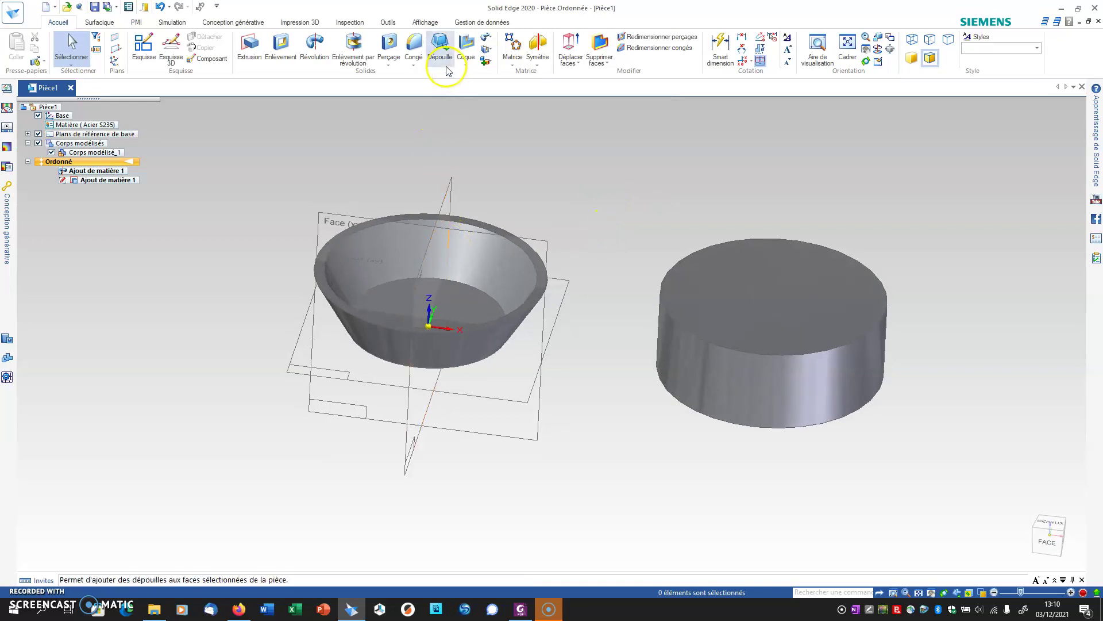
- Shell the solid cylinder beside the bowl to a uniform wall thickness, leaving its top face open
click(468, 45)
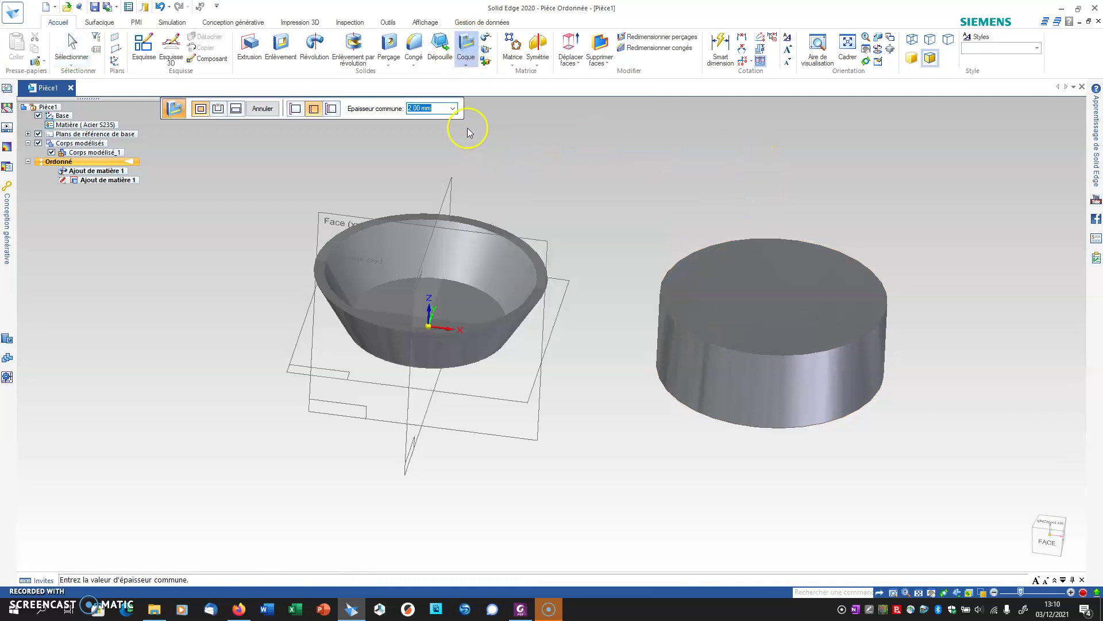
key(Return)
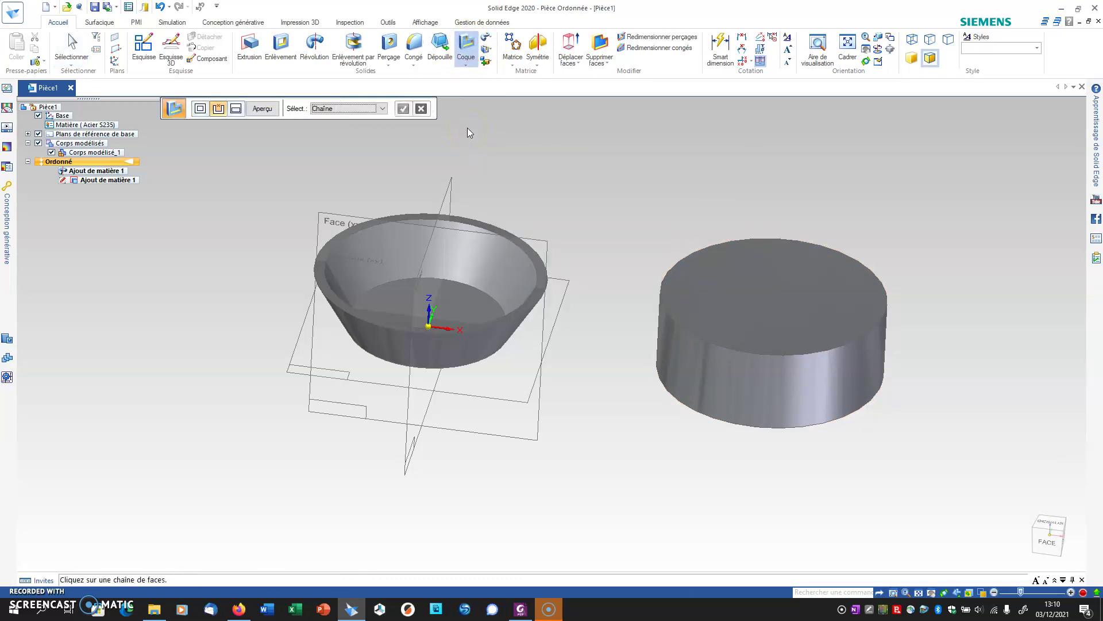
click(733, 291)
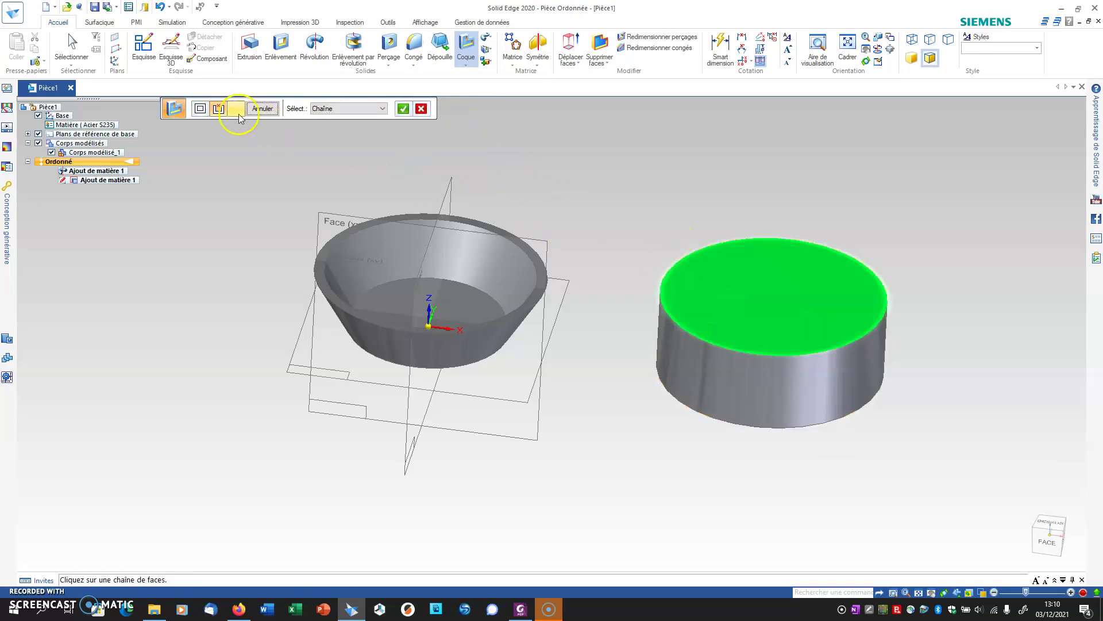
click(404, 112)
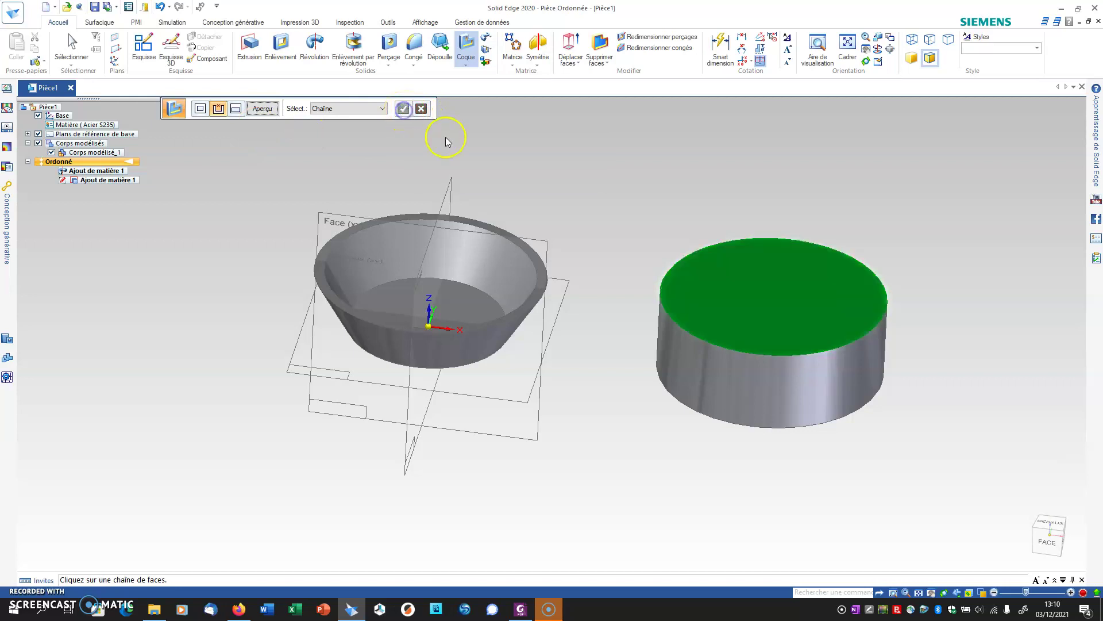
click(271, 112)
middle_drag(733, 222, 841, 195)
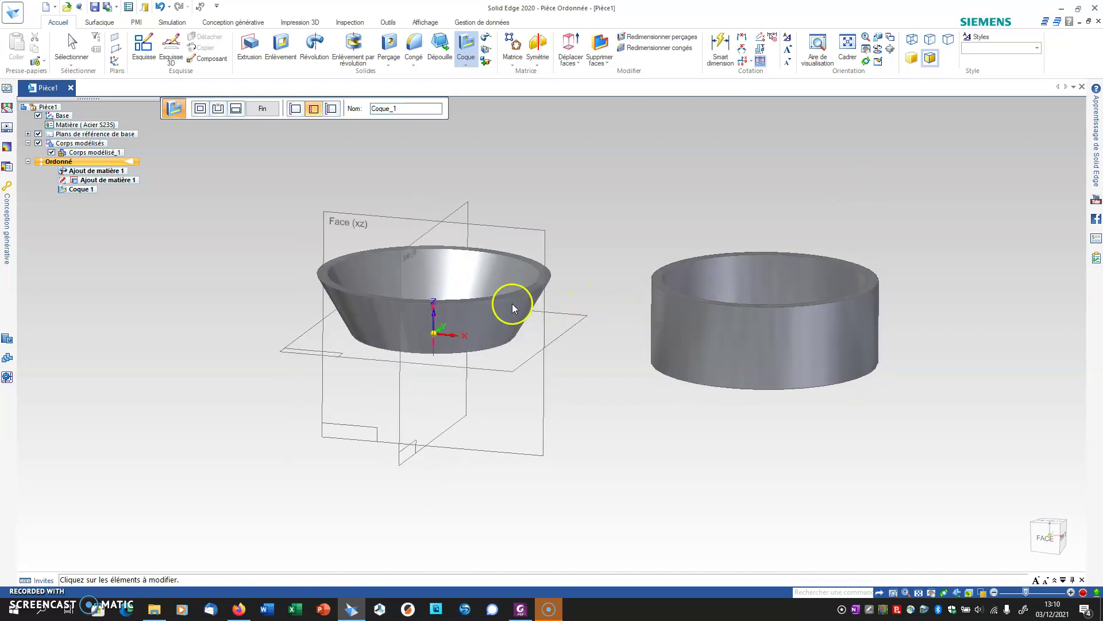
middle_drag(572, 297, 600, 276)
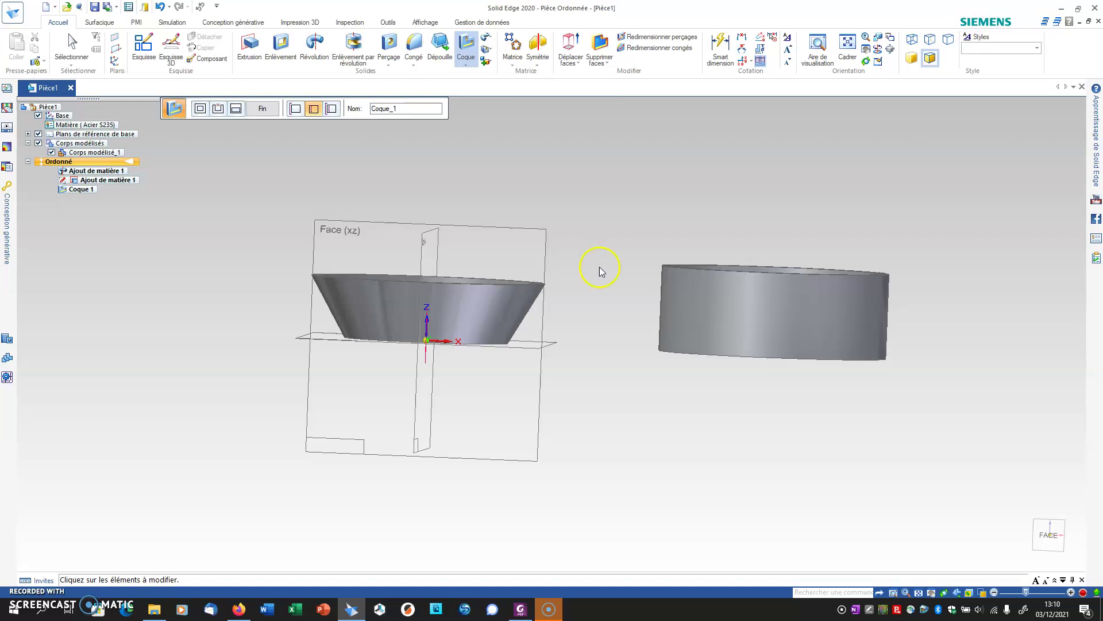
mouse_move(642, 270)
middle_down()
mouse_move(633, 281)
mouse_move(627, 269)
middle_up()
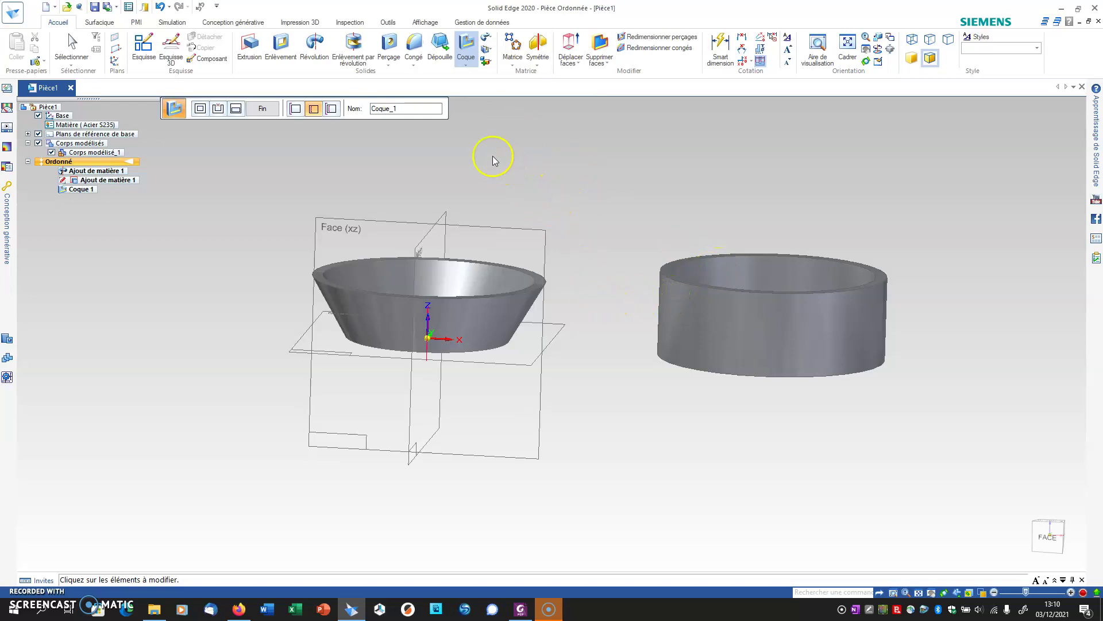
- Draft the shelled cylinder's outer side face outward by 15°, using its bottom face as the draft plane
click(439, 52)
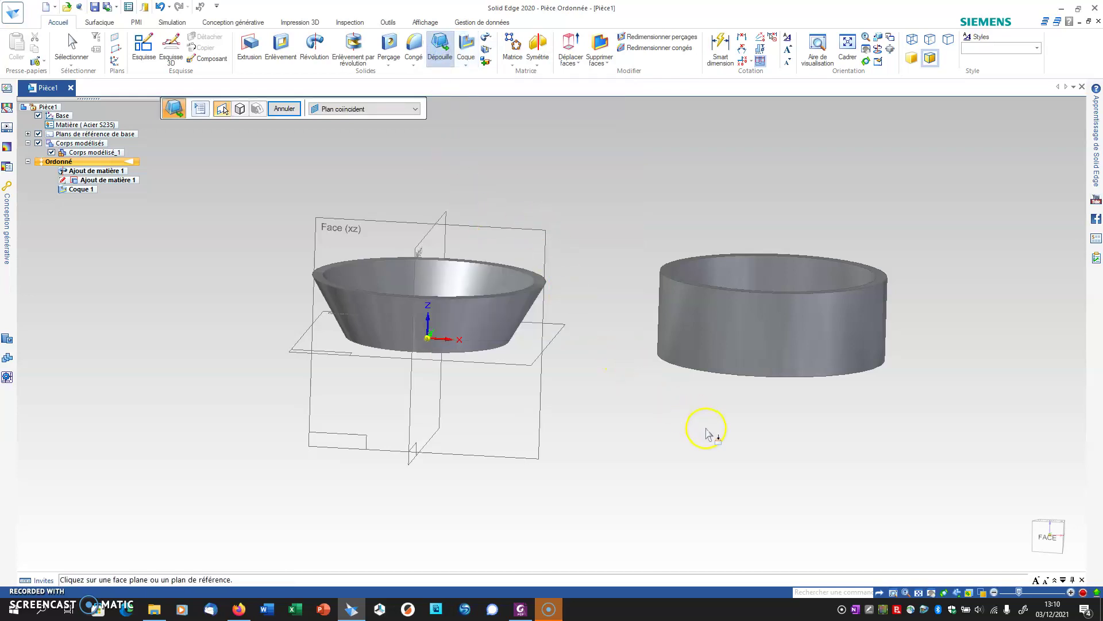
middle_drag(727, 442, 739, 374)
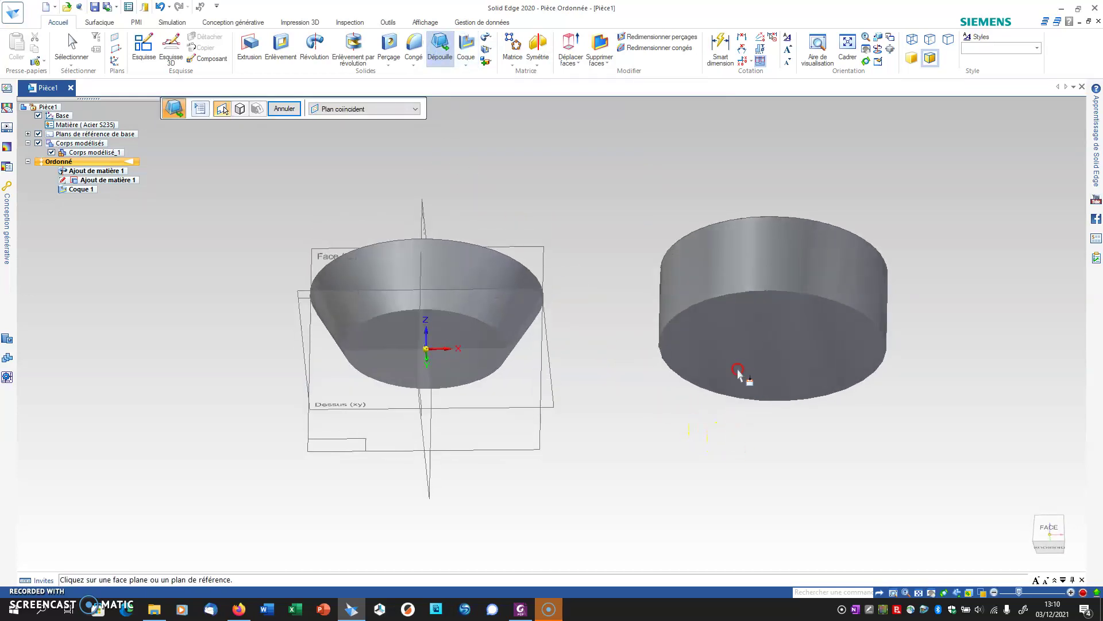
click(759, 341)
middle_drag(756, 147, 757, 229)
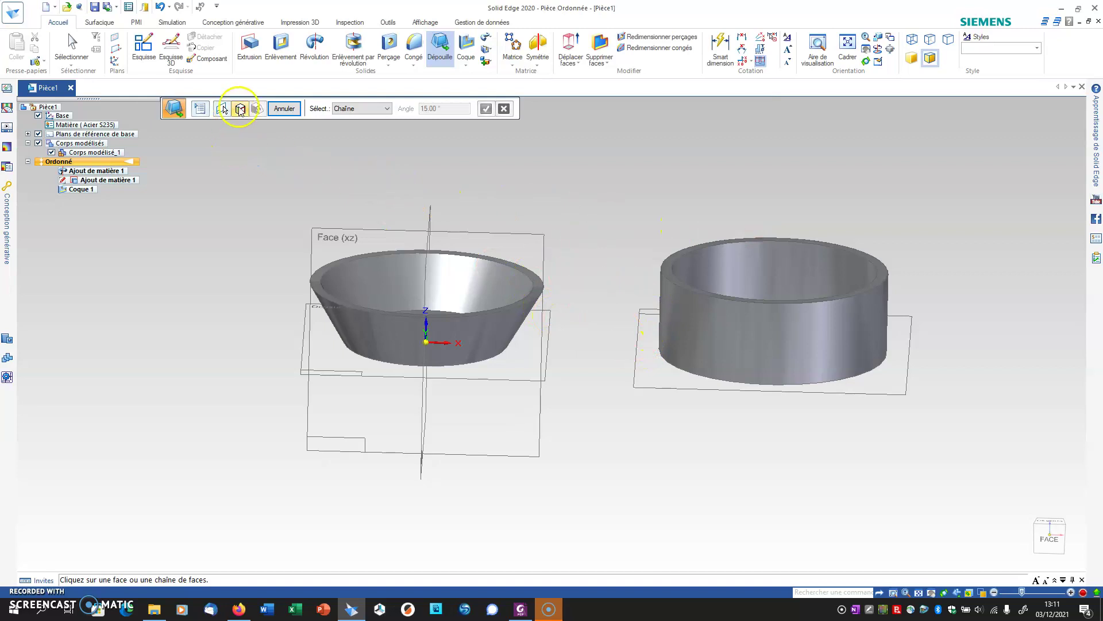
click(727, 330)
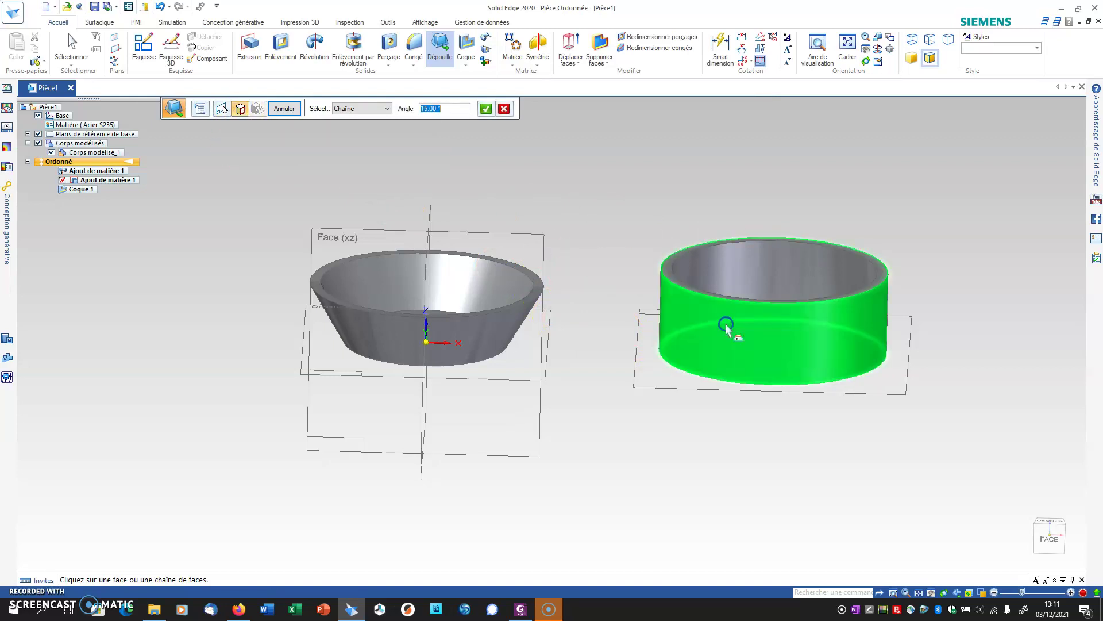
click(486, 109)
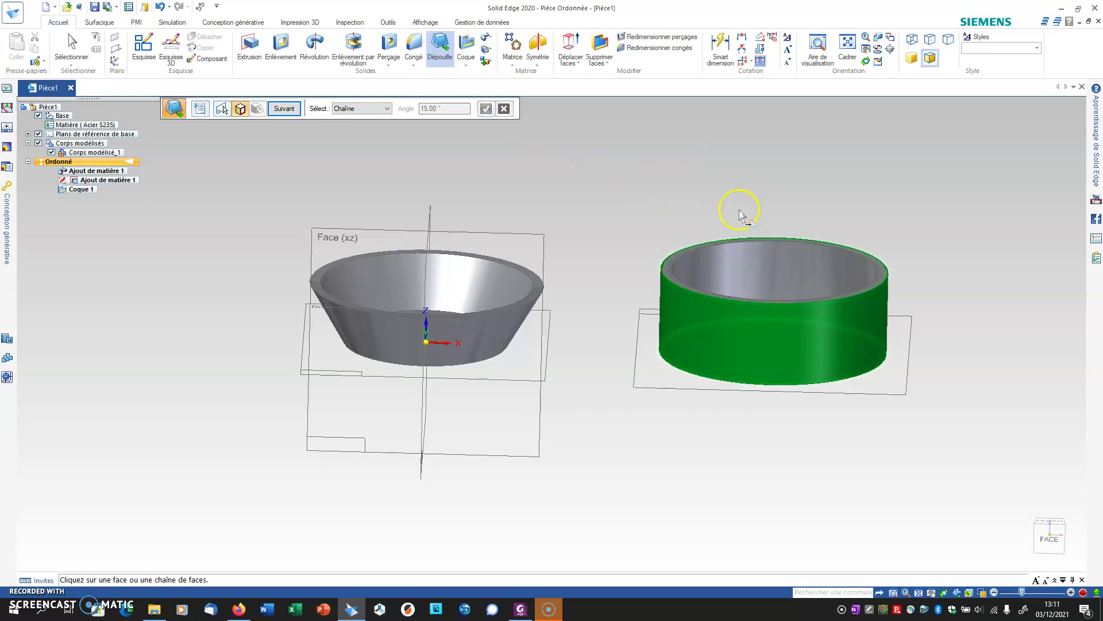
click(284, 108)
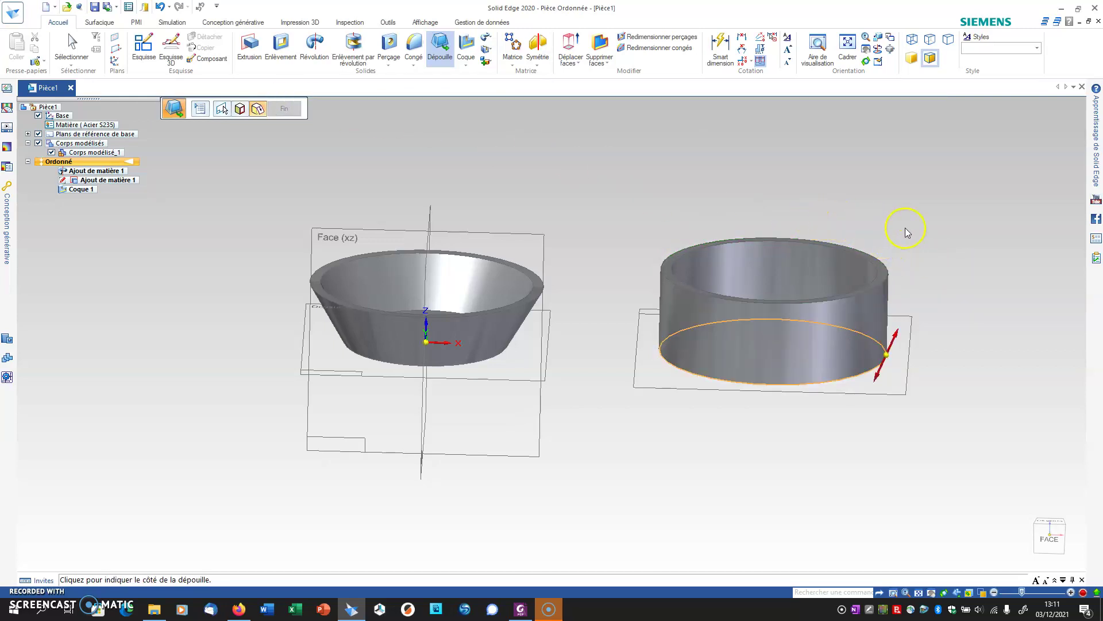
mouse_move(909, 226)
middle_down()
mouse_move(923, 241)
mouse_move(909, 239)
middle_up()
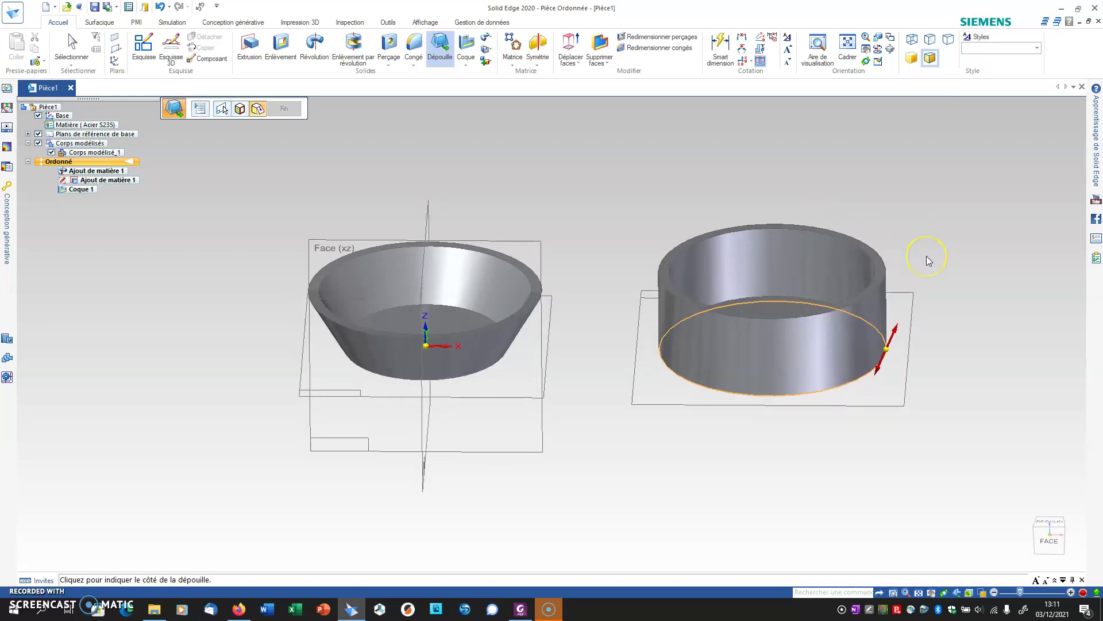
middle_drag(758, 207, 761, 195)
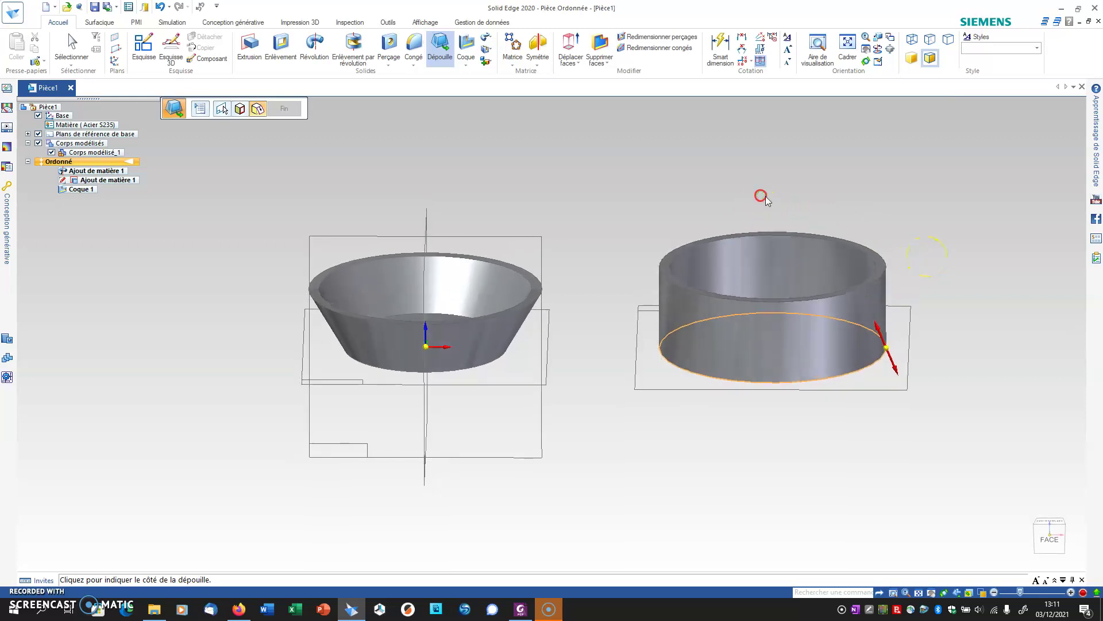
click(917, 227)
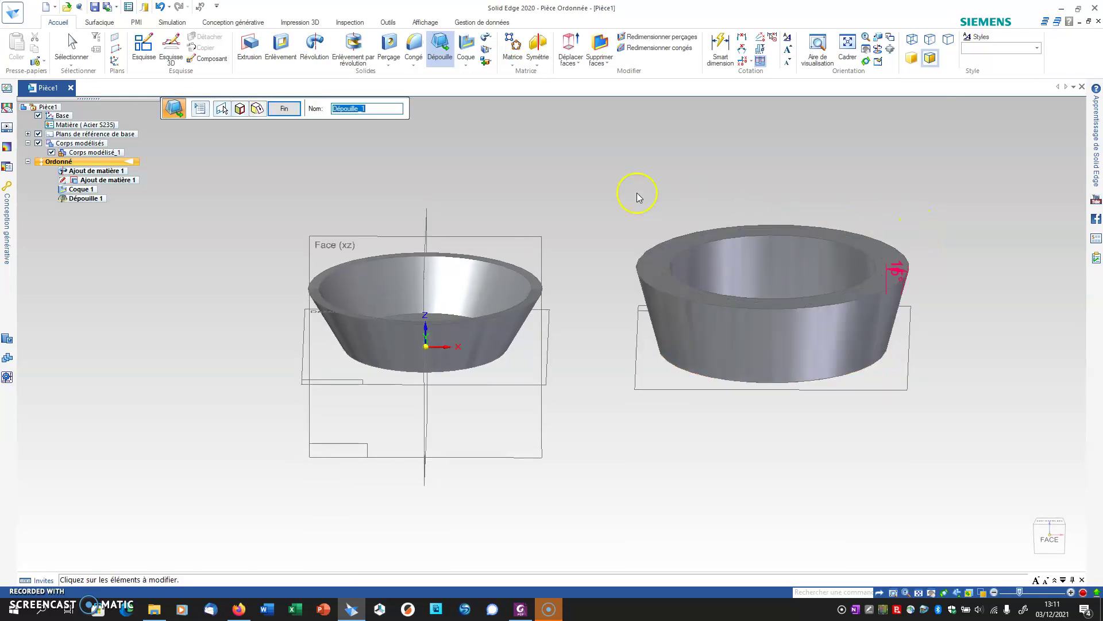
click(284, 108)
- Reorder the feature history so that the shell comes after the draft
mouse_move(833, 184)
middle_down()
mouse_move(837, 226)
mouse_move(854, 197)
mouse_move(877, 209)
mouse_move(840, 167)
mouse_move(829, 182)
middle_up()
scroll(763, 266, up, 4)
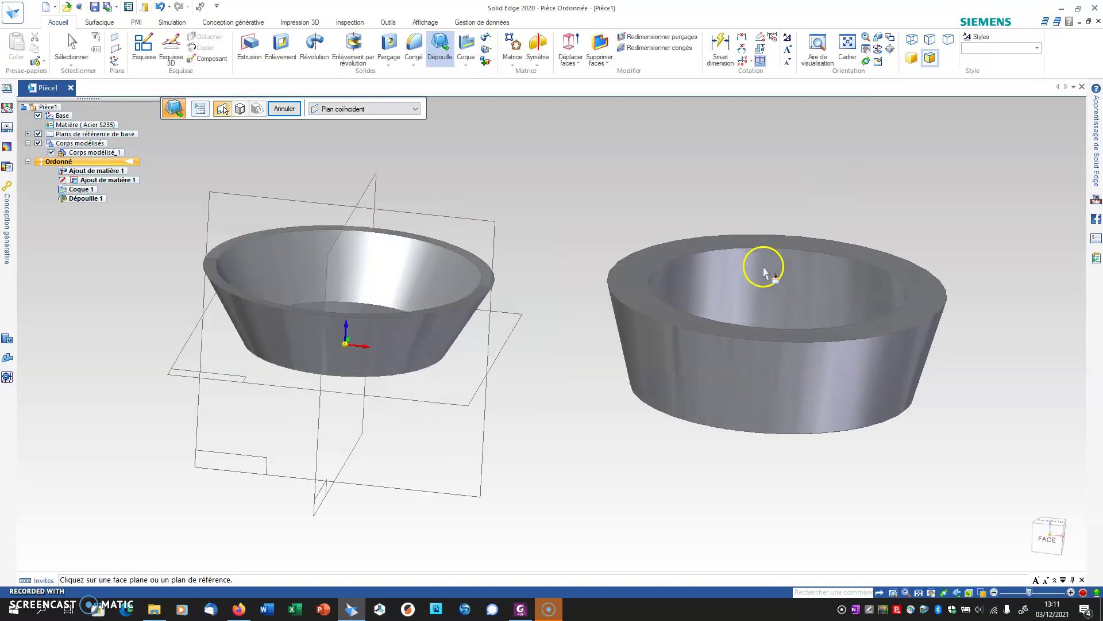
key(ctrl+t)
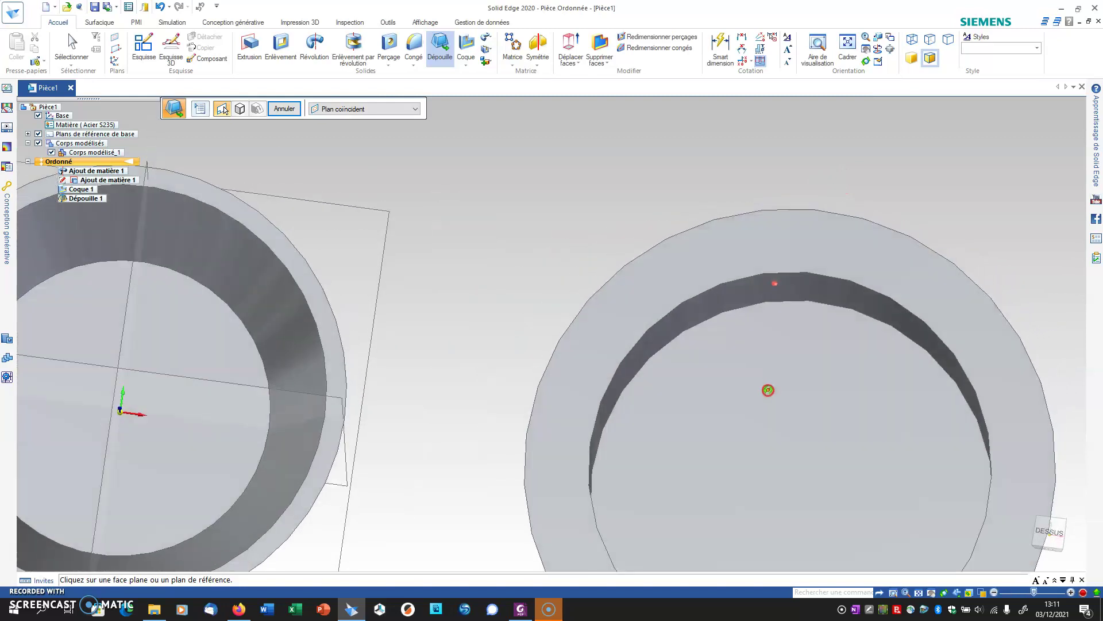
middle_drag(772, 407, 782, 297)
scroll(784, 299, down, 4)
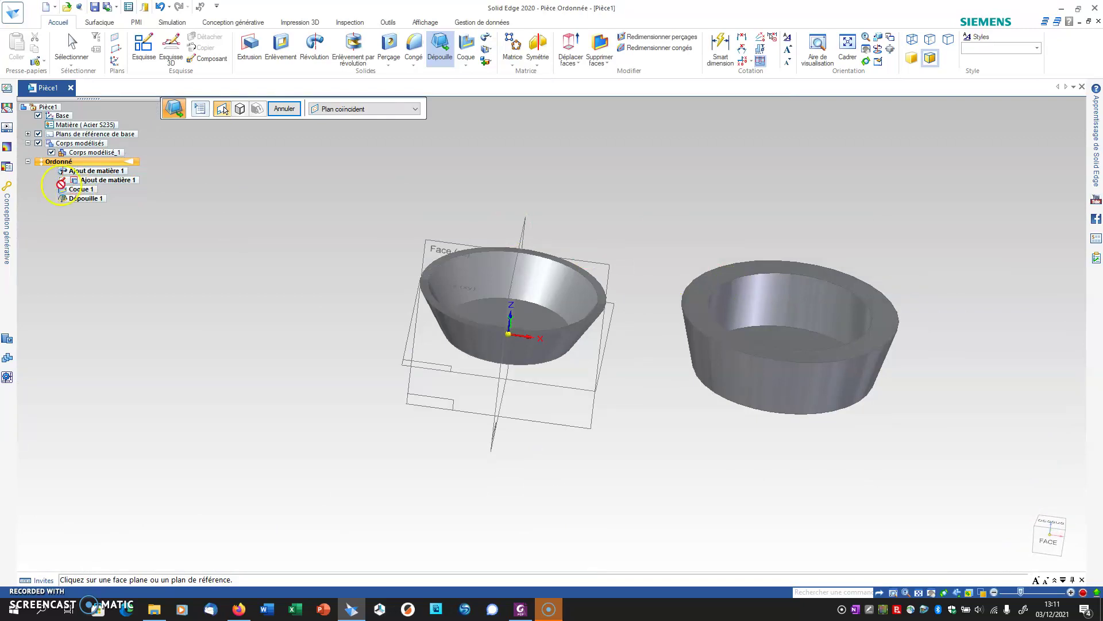
mouse_move(63, 187)
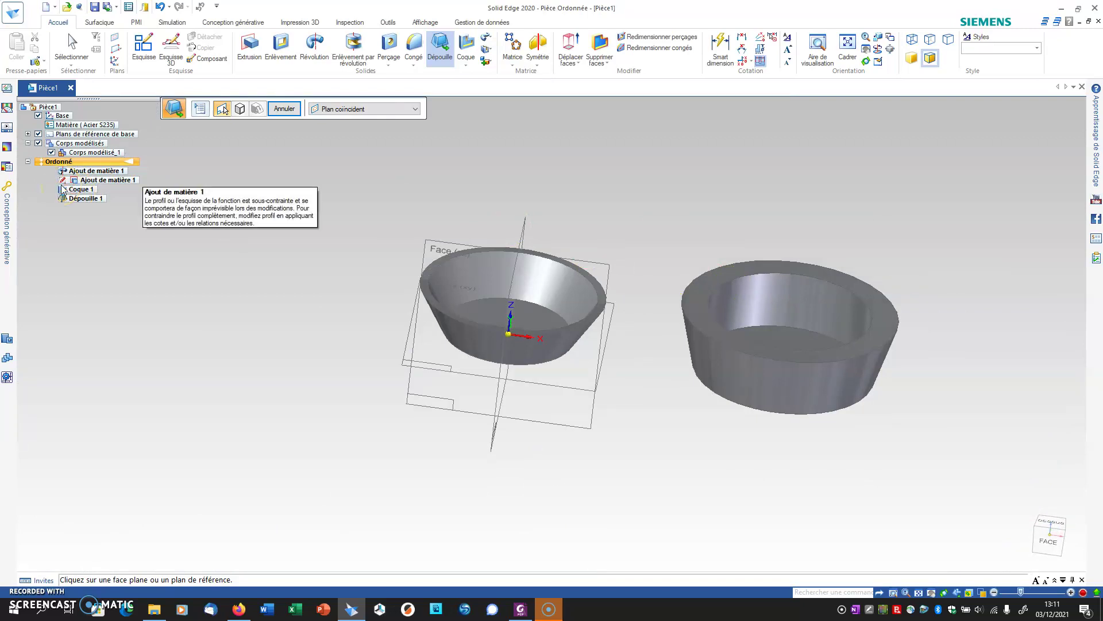
drag(63, 187, 66, 187)
key(Escape)
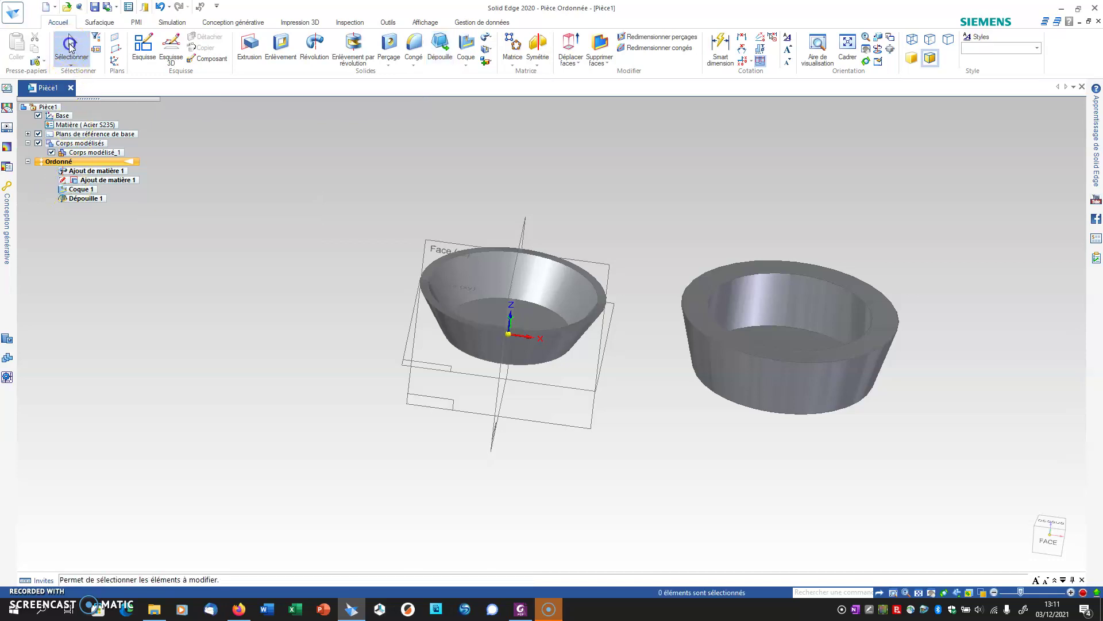
click(64, 192)
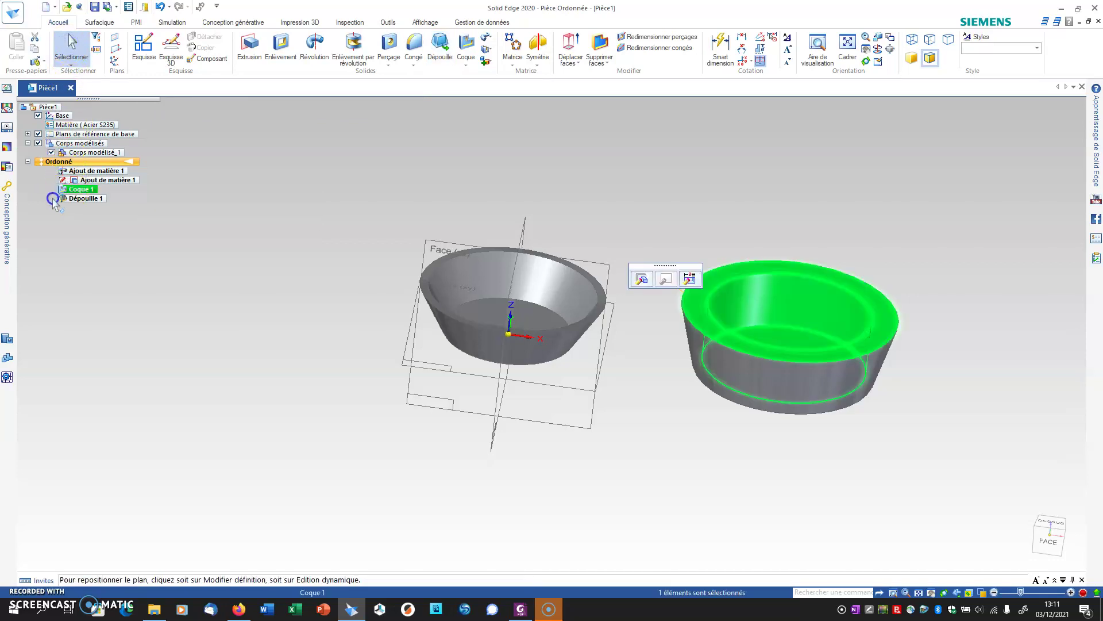
drag(61, 204, 66, 205)
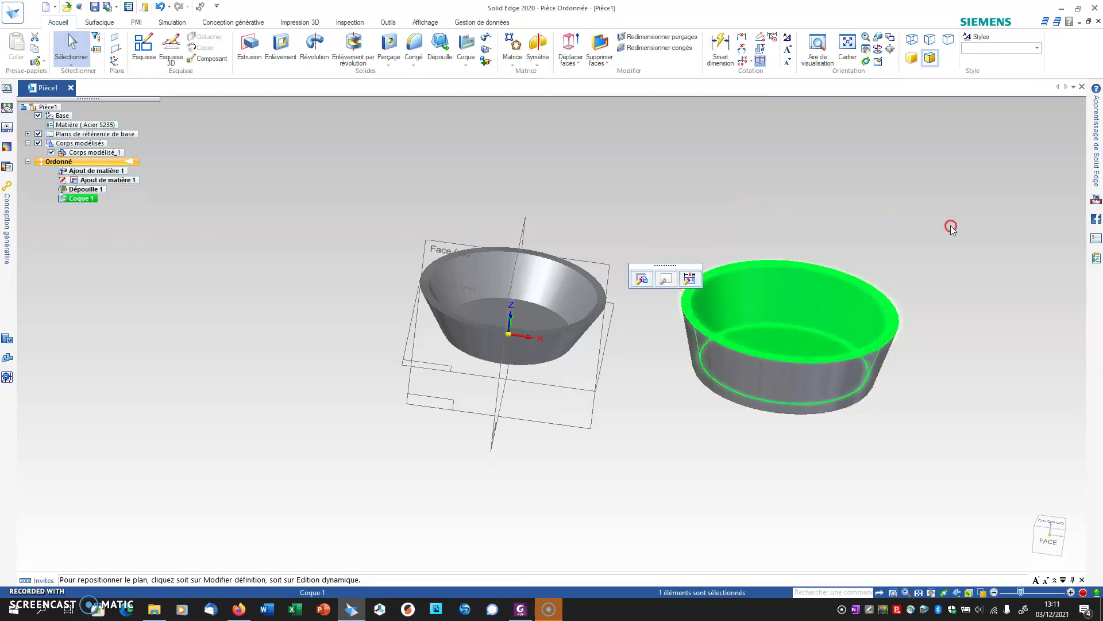
- Extrude a circle sketched on the xy plane, farther along X beyond the drafted cup, upward about 58 mm into a solid cylinder
middle_drag(956, 246, 756, 239)
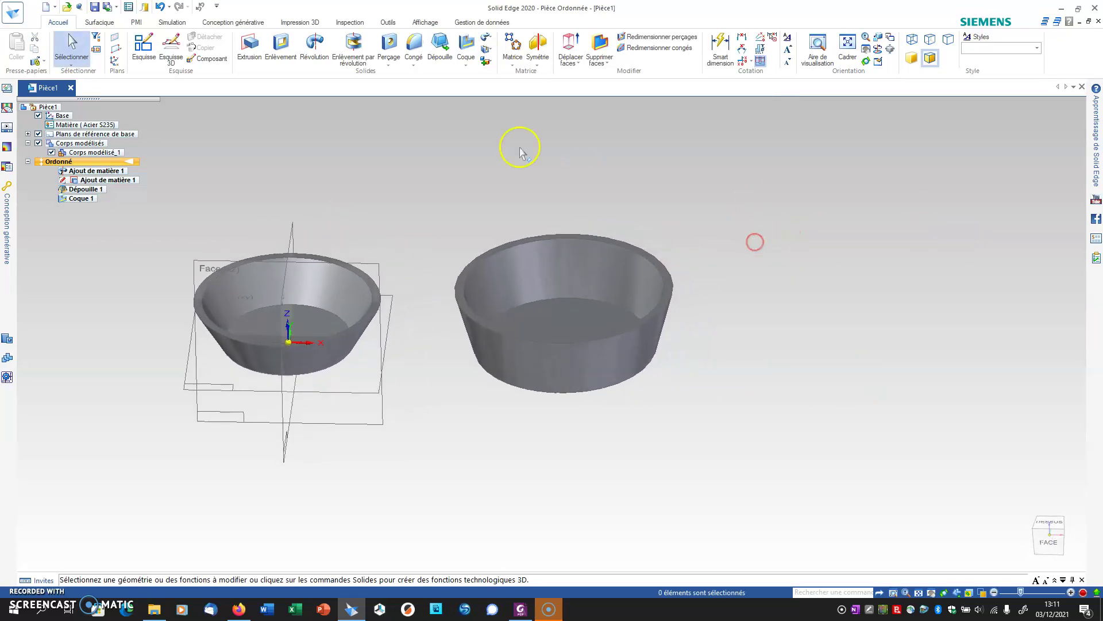
click(249, 51)
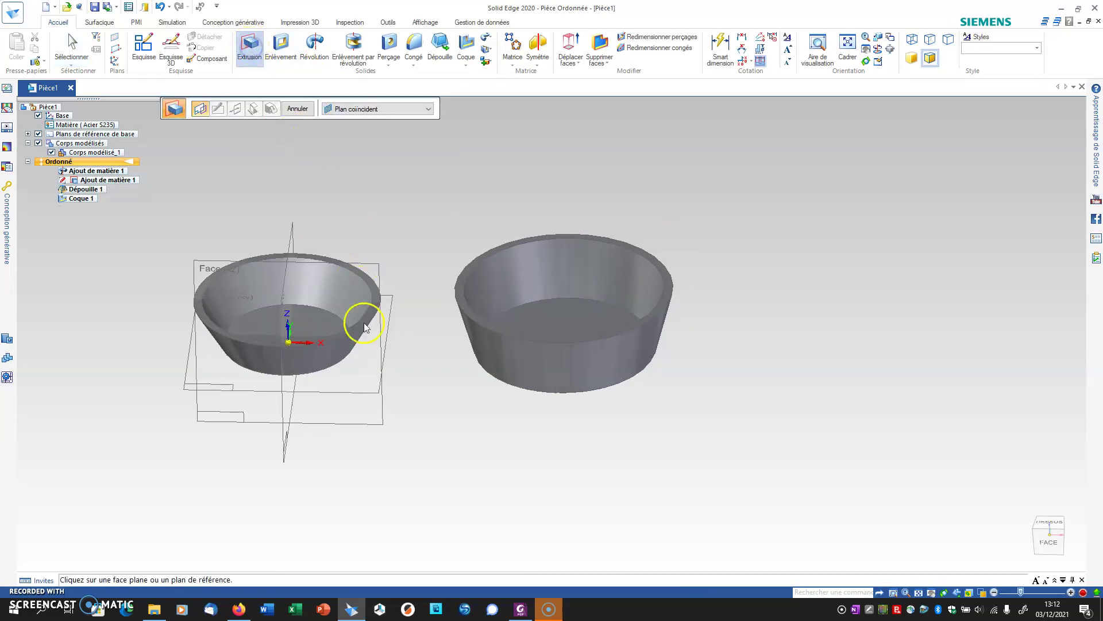
middle_drag(412, 376, 394, 405)
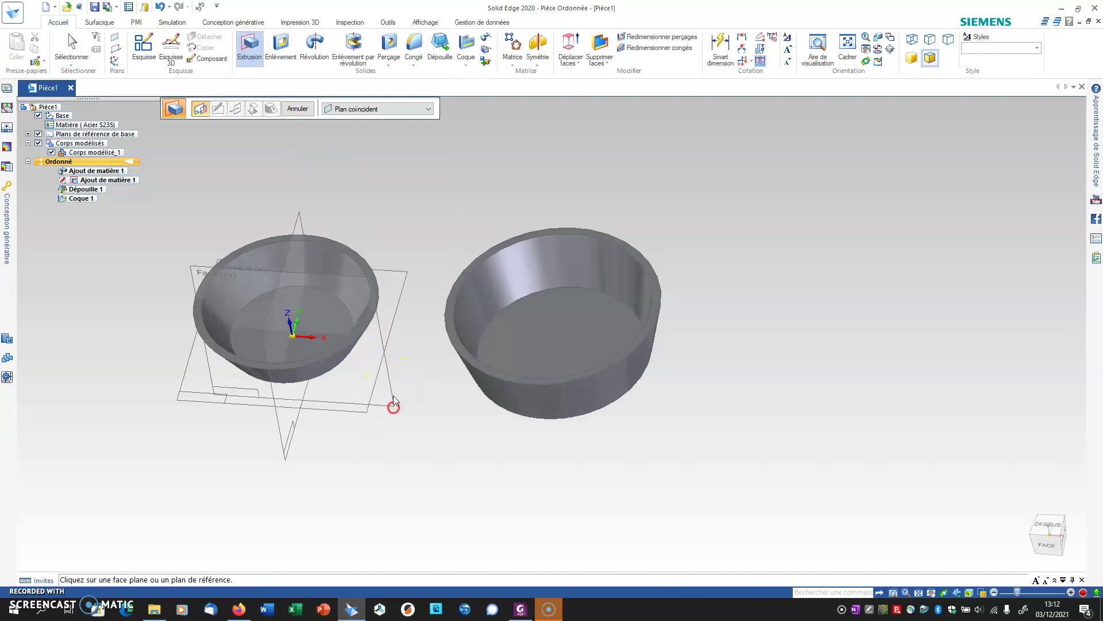
click(406, 285)
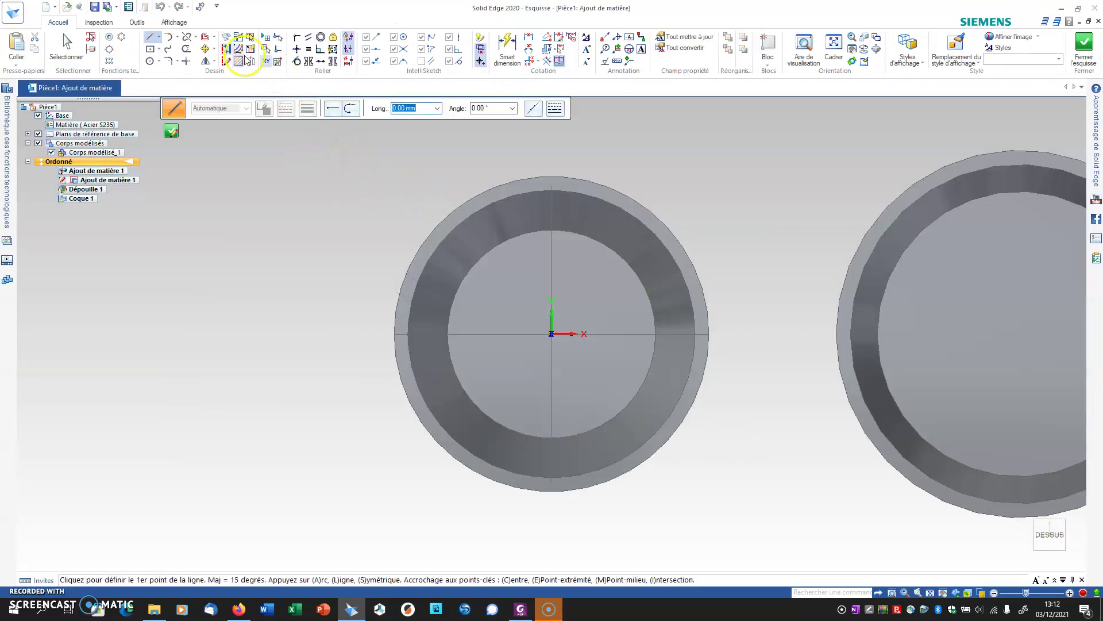
click(150, 61)
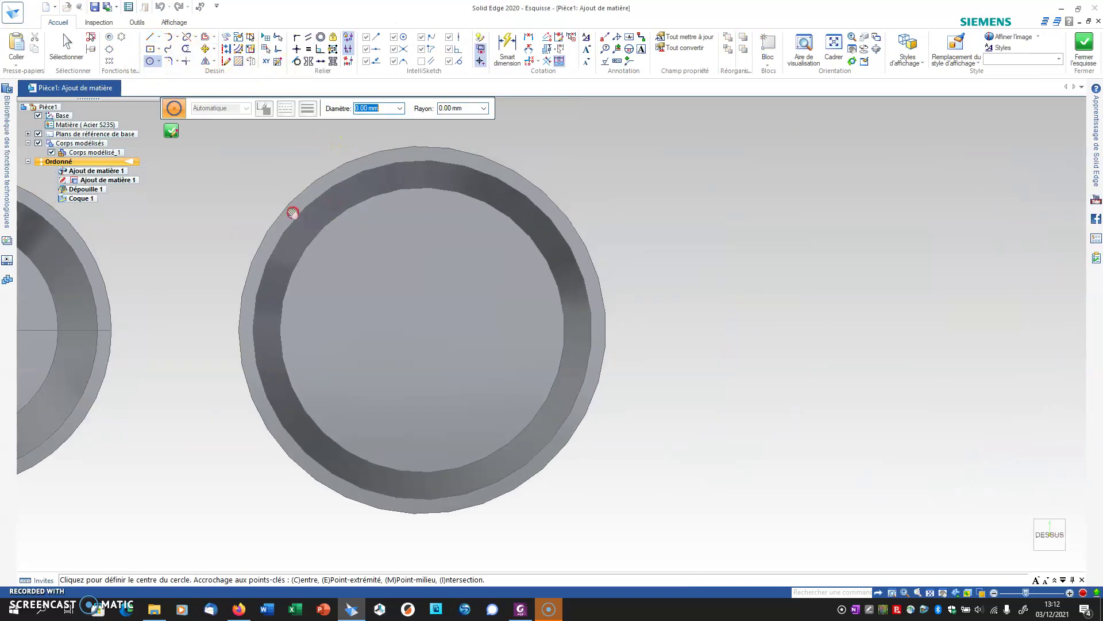
click(897, 358)
click(872, 179)
click(1084, 46)
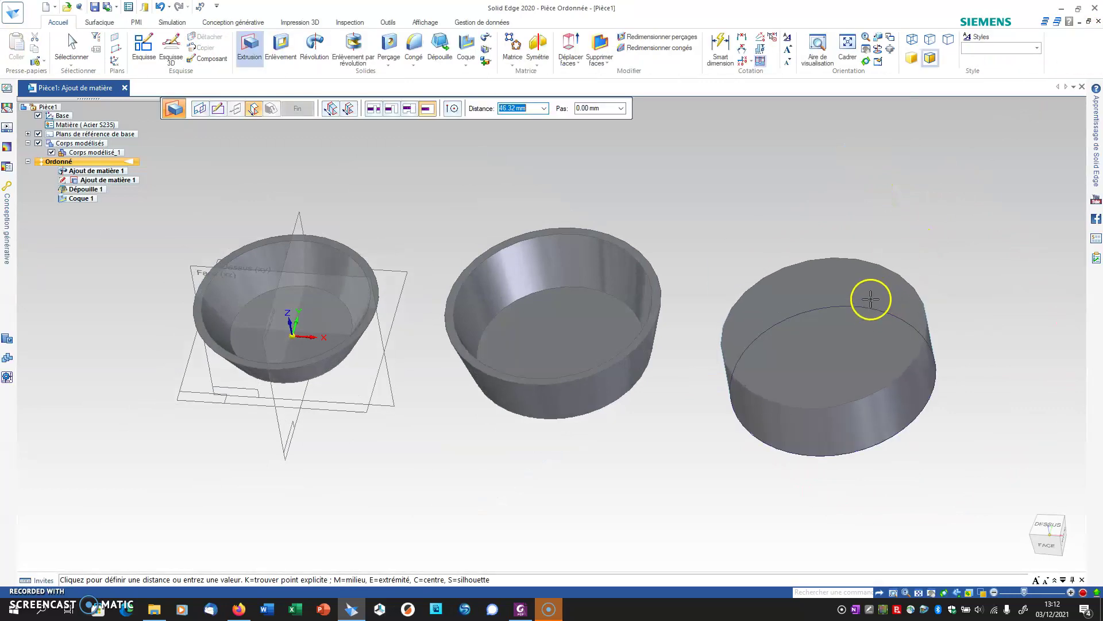
click(862, 282)
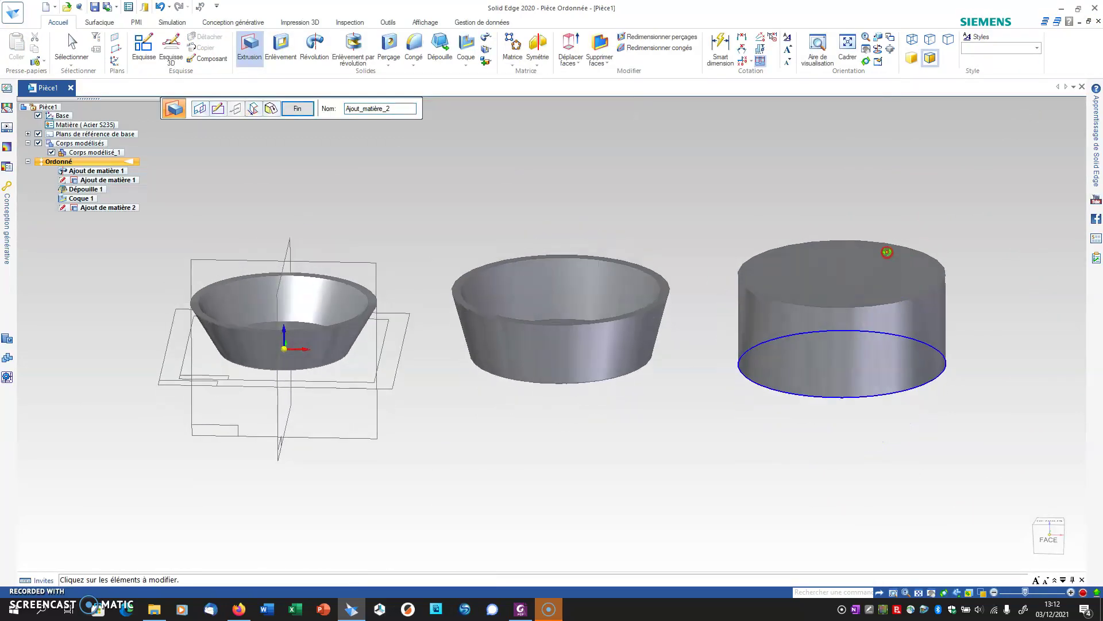
- Add a 15° draft to the new cylinder's extrusion, flip it to widen toward the top, and finish the feature
click(269, 109)
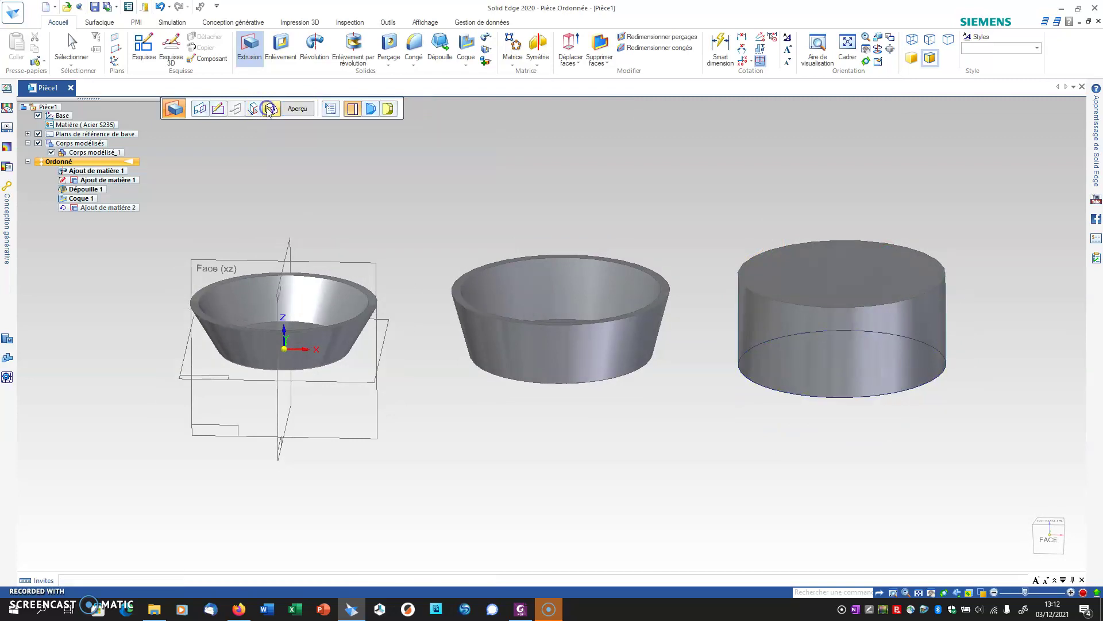
click(371, 110)
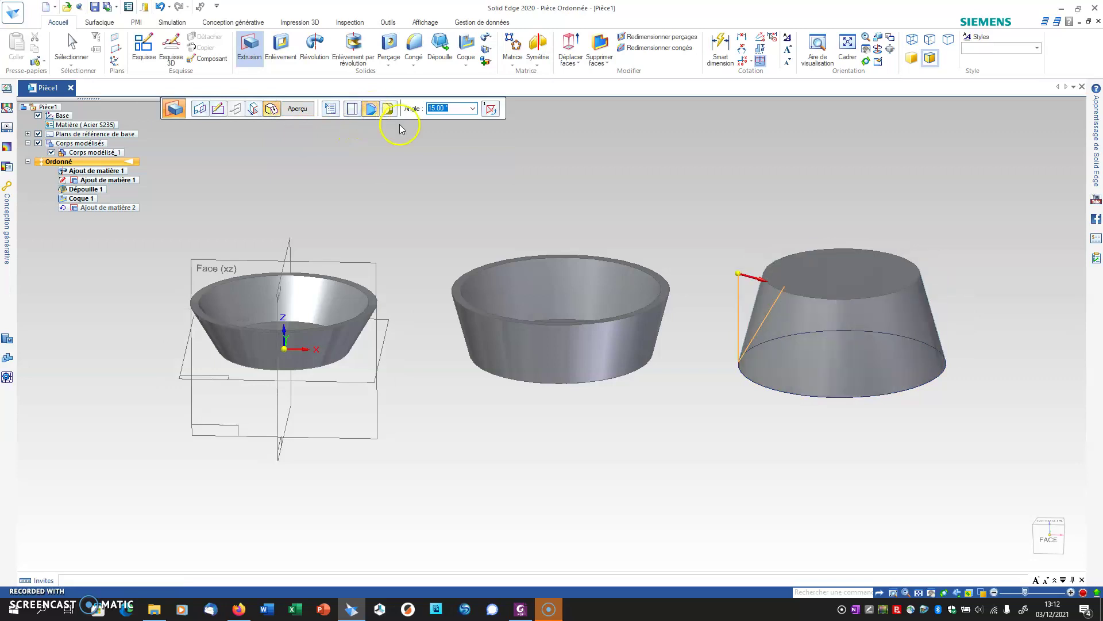
click(491, 108)
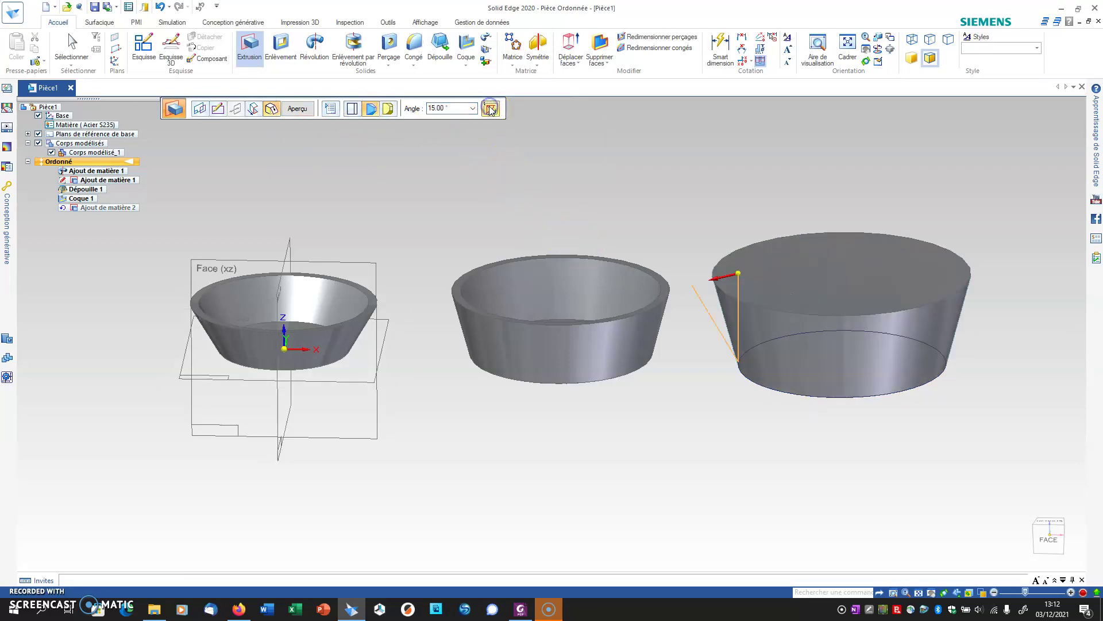
click(297, 108)
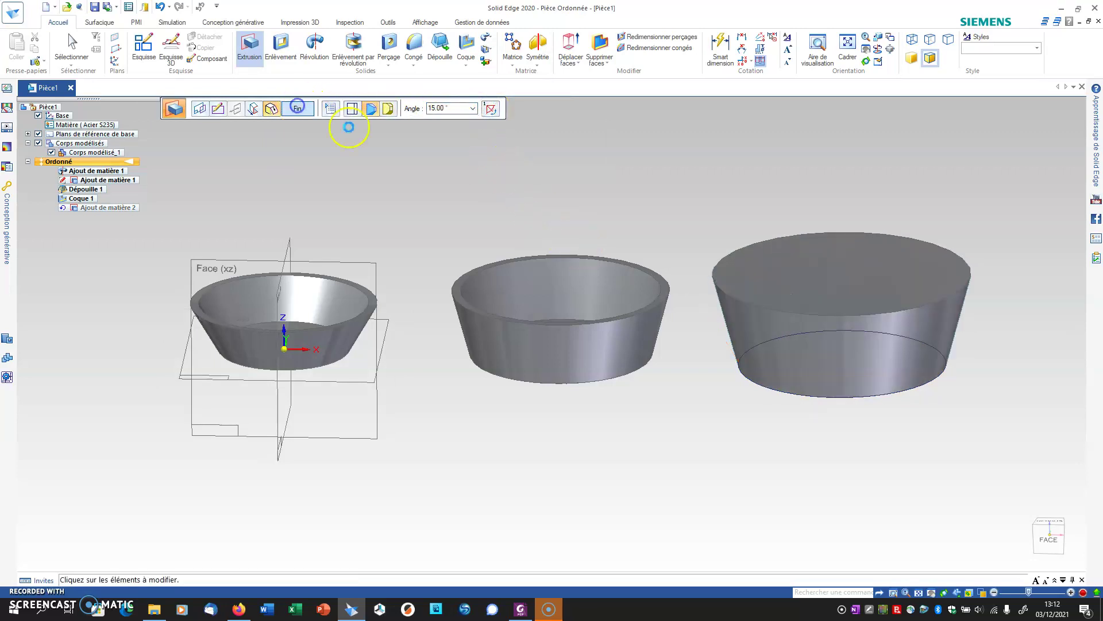
middle_drag(640, 196, 646, 173)
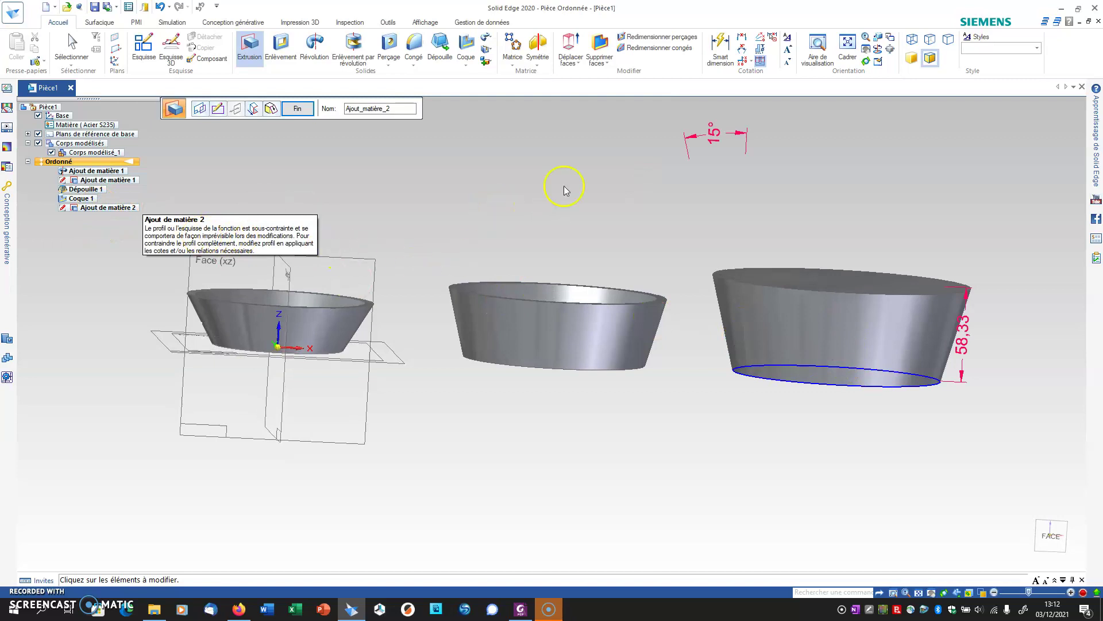
middle_drag(665, 172, 665, 222)
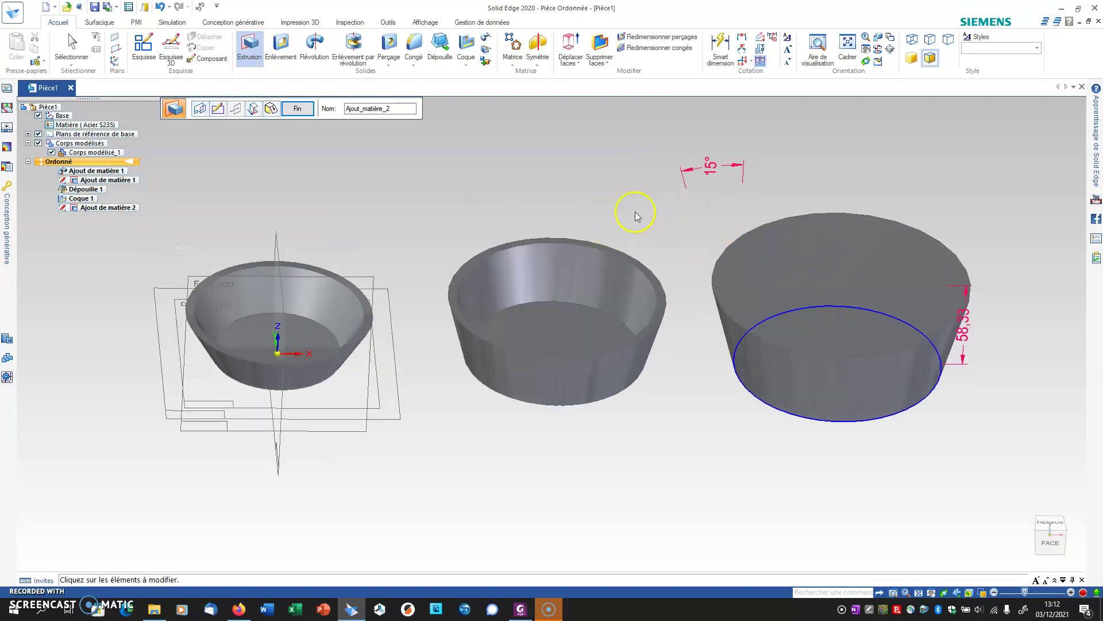
click(297, 108)
middle_drag(298, 234, 272, 185)
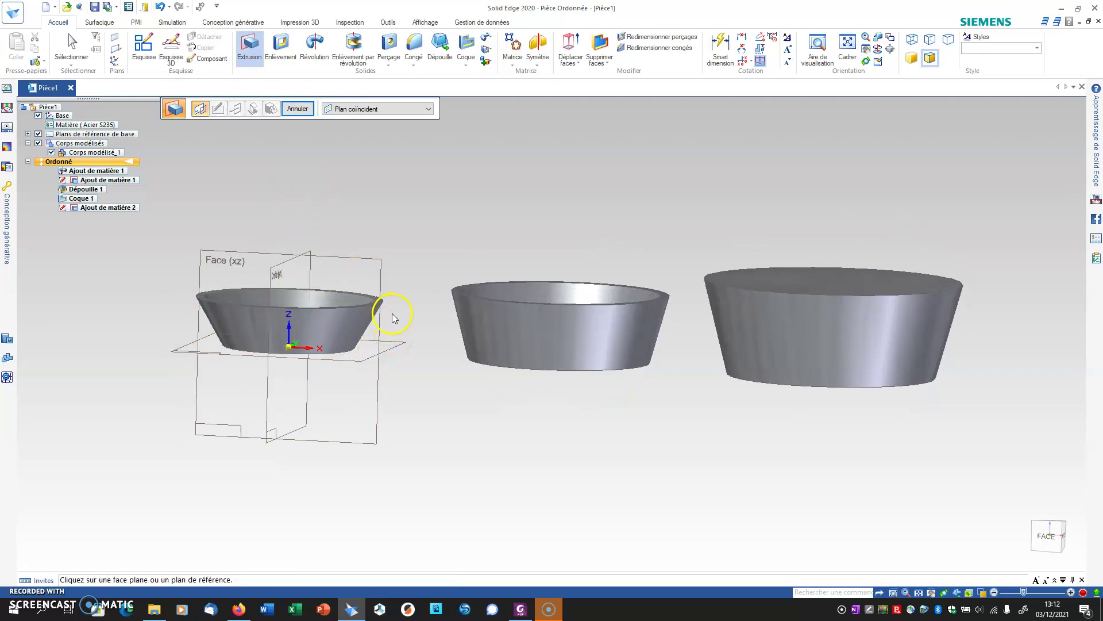
middle_drag(427, 393, 453, 416)
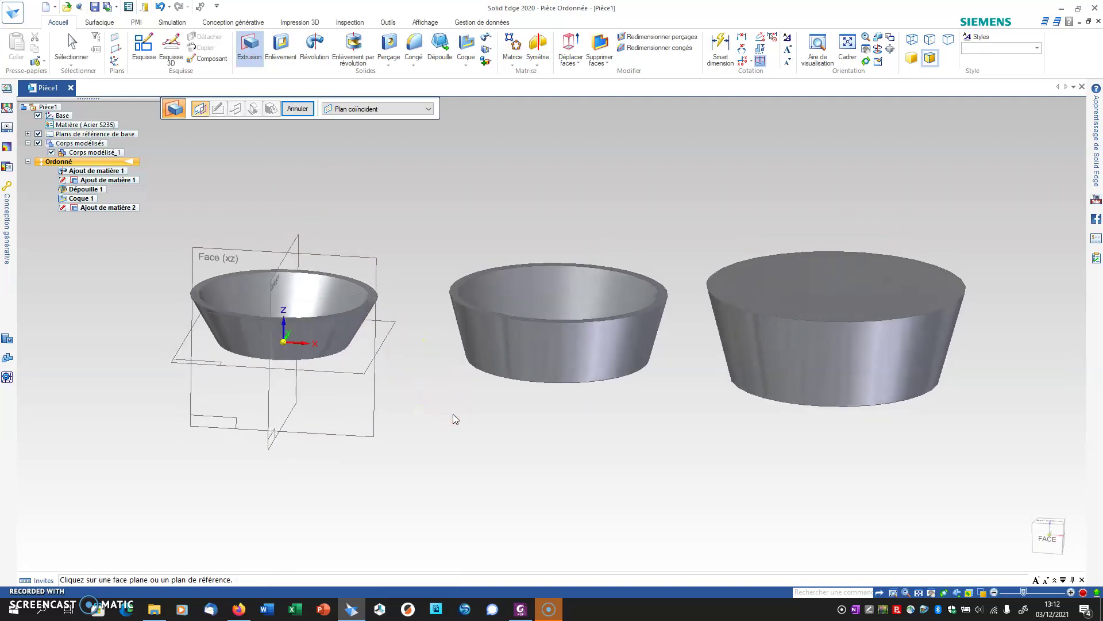